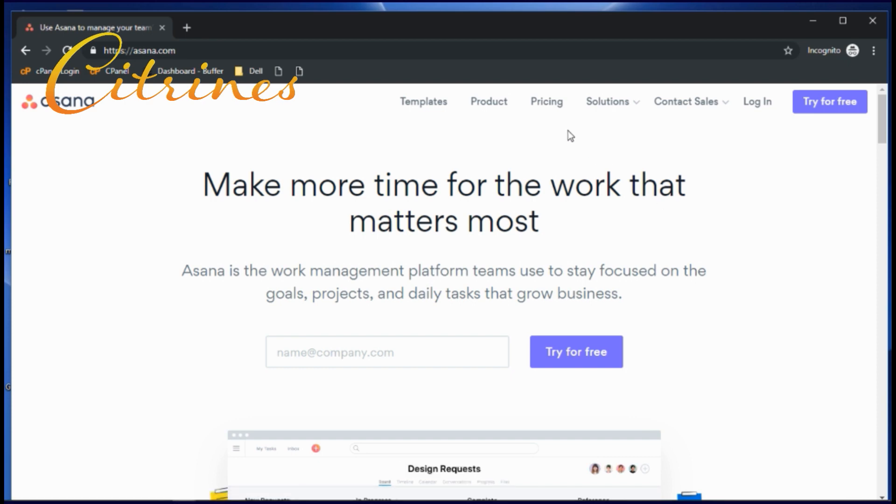
# Review Asana's pricing plans and the Basic plan's sign-up form, then close the incognito window.
pyautogui.click(544, 104)
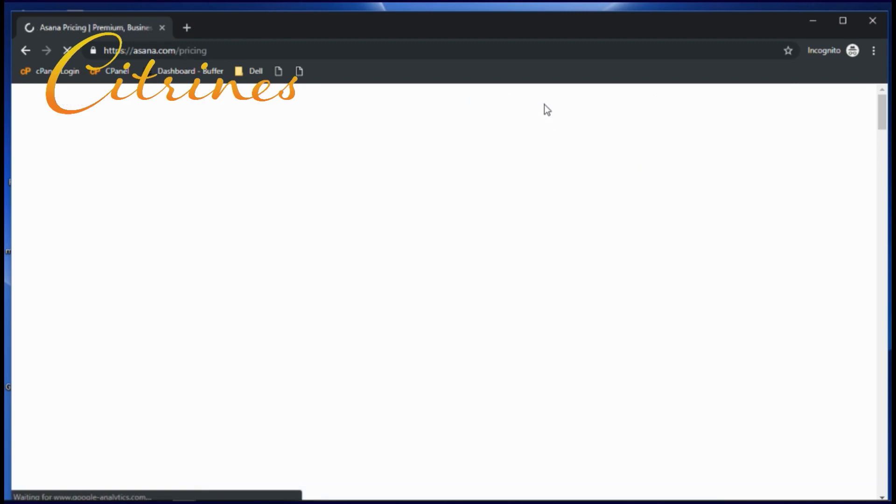
pyautogui.scroll(-1, 733, 187)
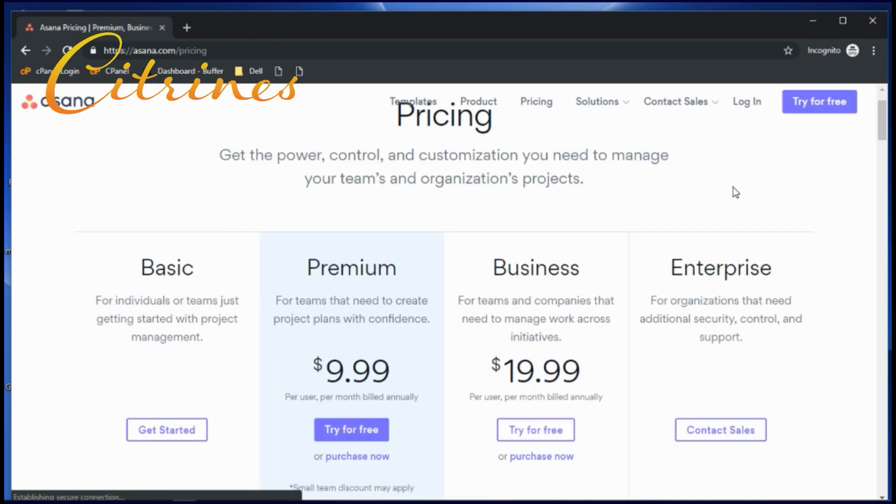
pyautogui.scroll(-1, 733, 191)
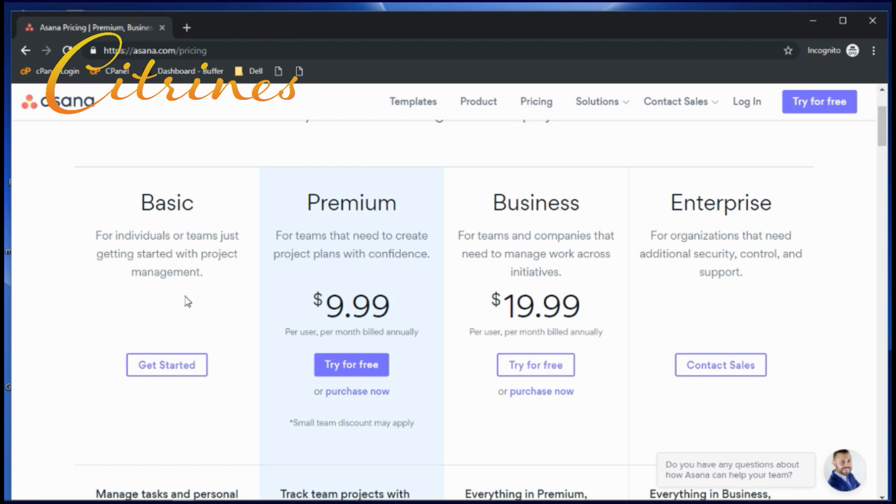
pyautogui.click(176, 371)
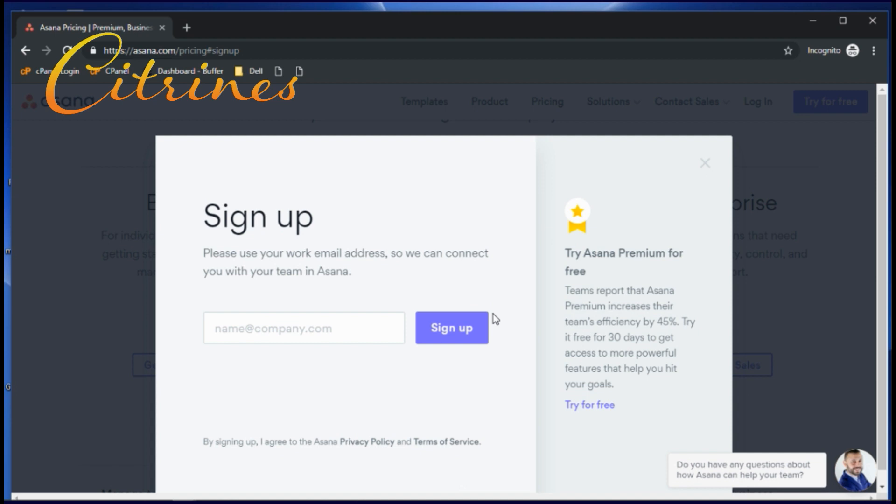
pyautogui.click(873, 20)
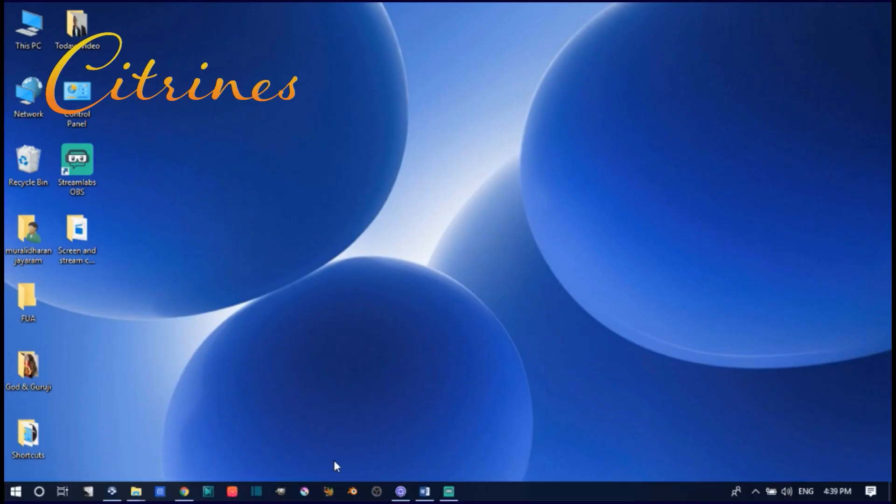
# Switch to the browser window with the signed-in Asana account and check which workspace is active.
pyautogui.click(185, 492)
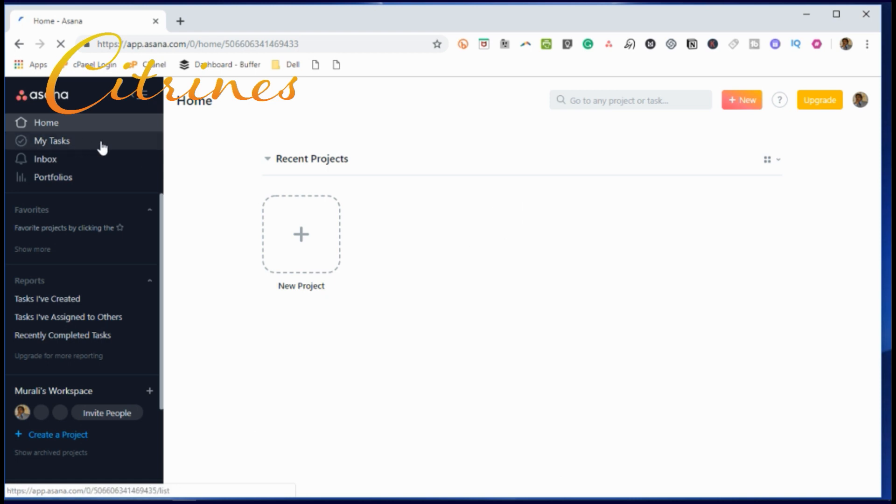
pyautogui.click(863, 103)
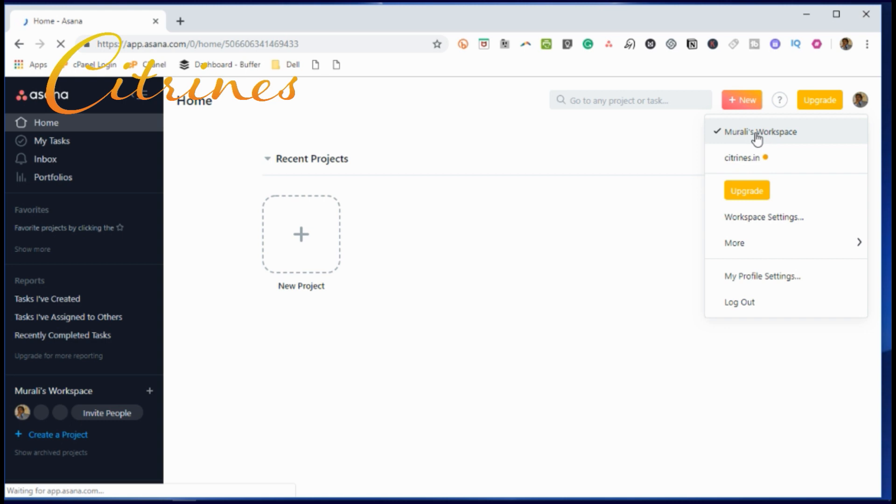
pyautogui.click(503, 140)
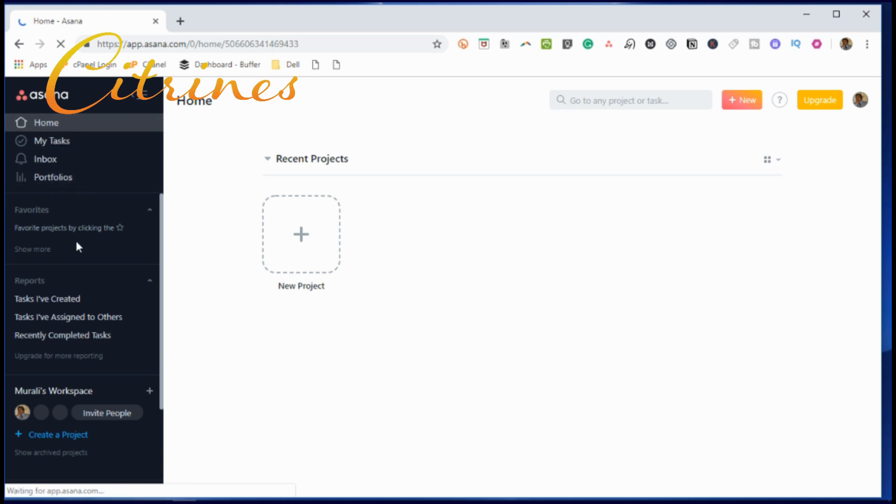
# Create a blank project named "Inbox" with the List layout, public to the workspace.
pyautogui.scroll(-3, 79, 246)
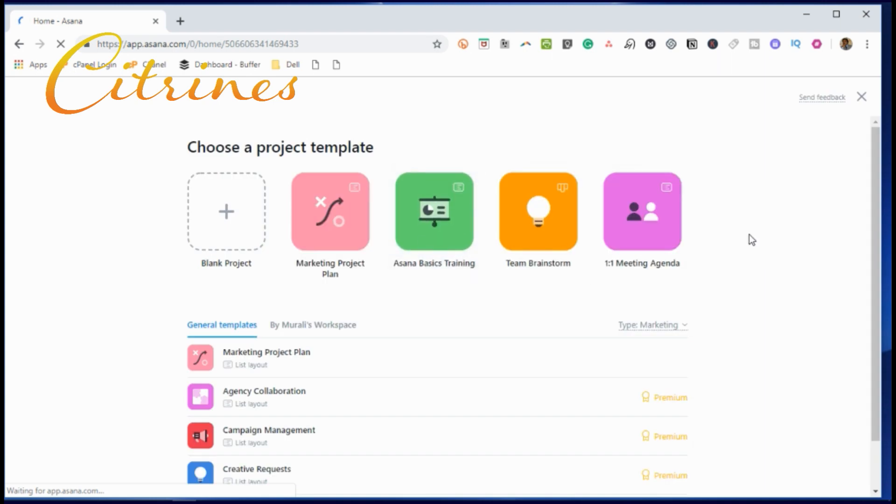
pyautogui.click(229, 214)
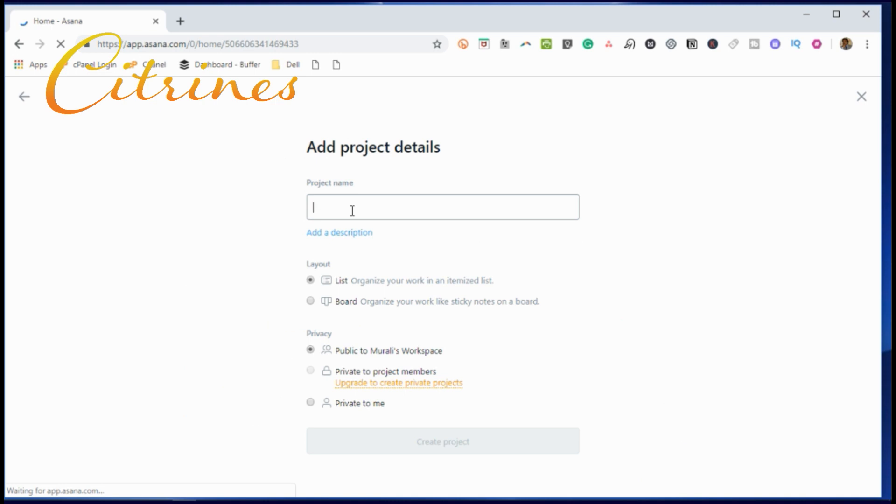
pyautogui.write('Inbox')
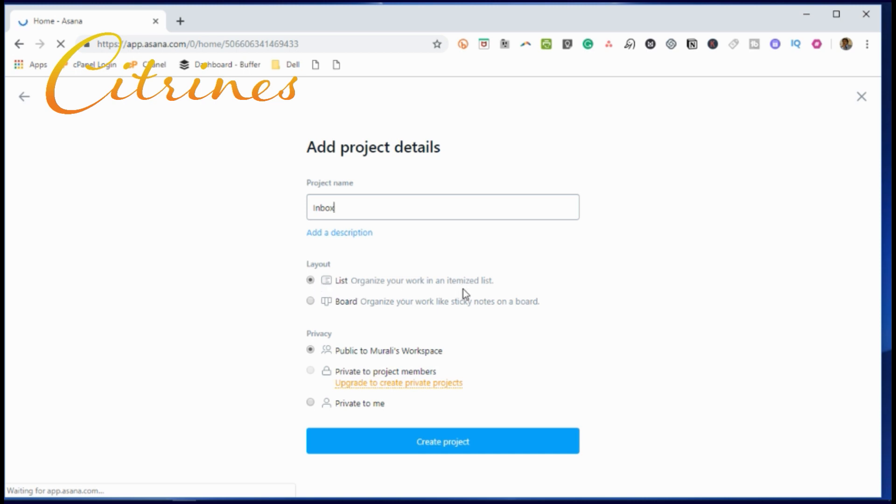
pyautogui.click(428, 445)
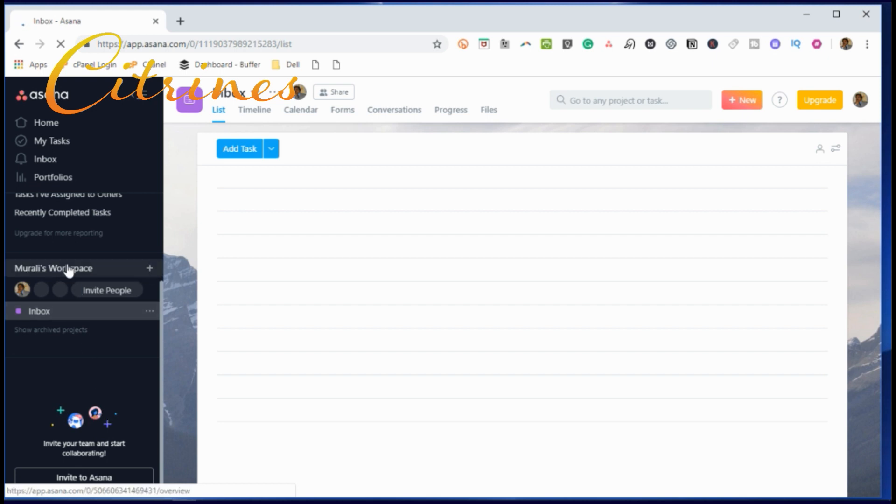
# Add a blank project named "High Priority Actions/Projects" to the workspace with the List layout.
pyautogui.click(150, 271)
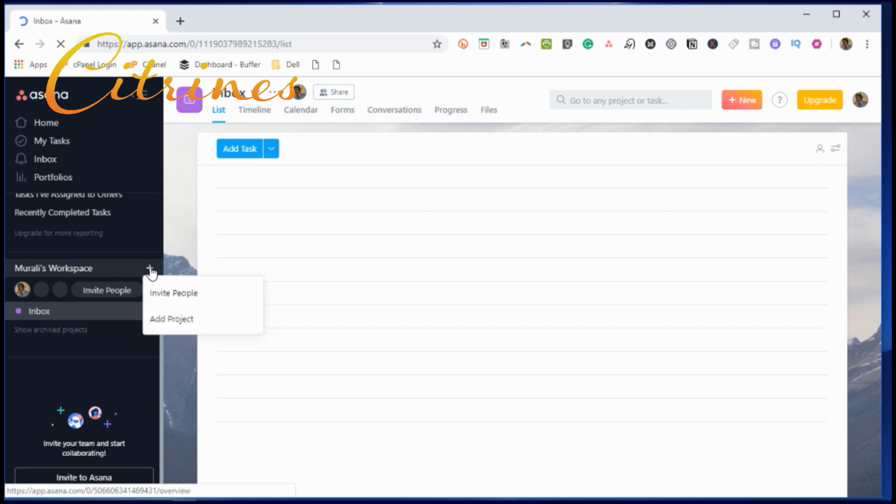
pyautogui.click(159, 325)
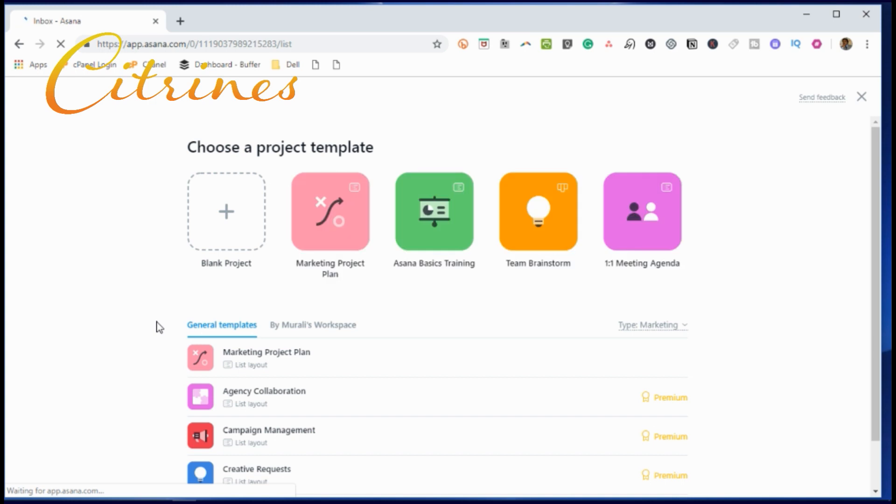
pyautogui.click(225, 208)
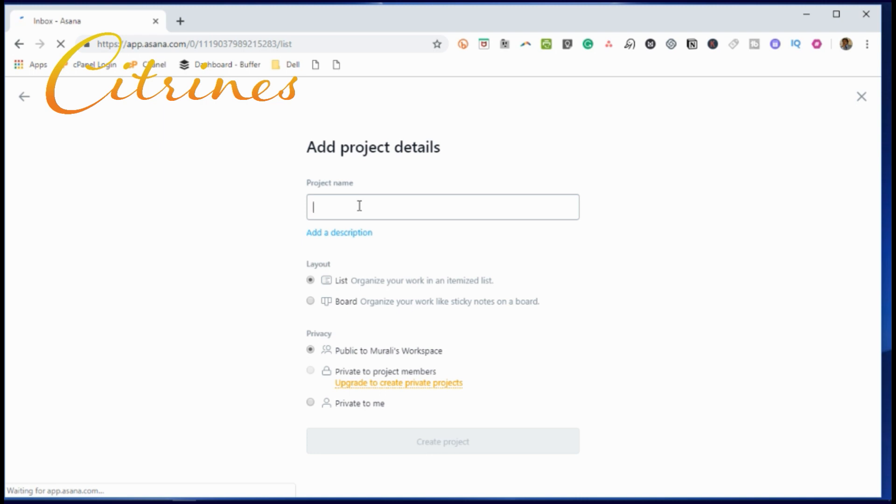
pyautogui.write('gh ')
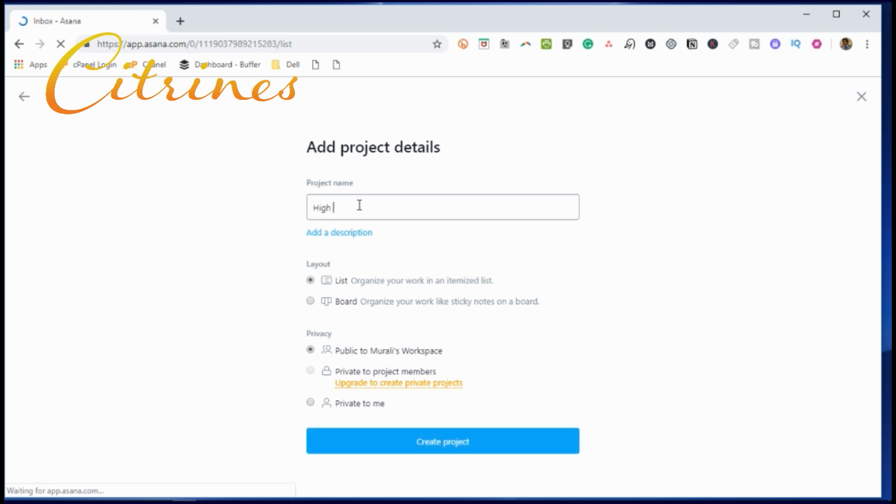
pyautogui.write('Priority Actions/Projects')
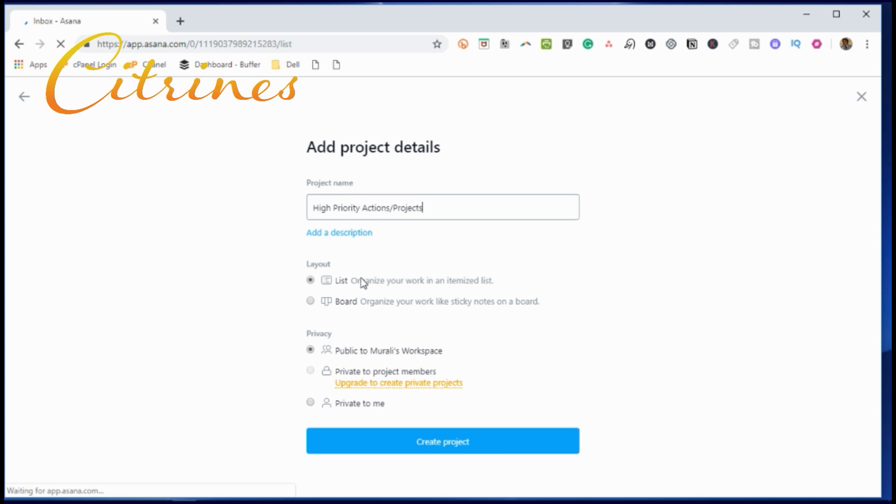
pyautogui.click(442, 453)
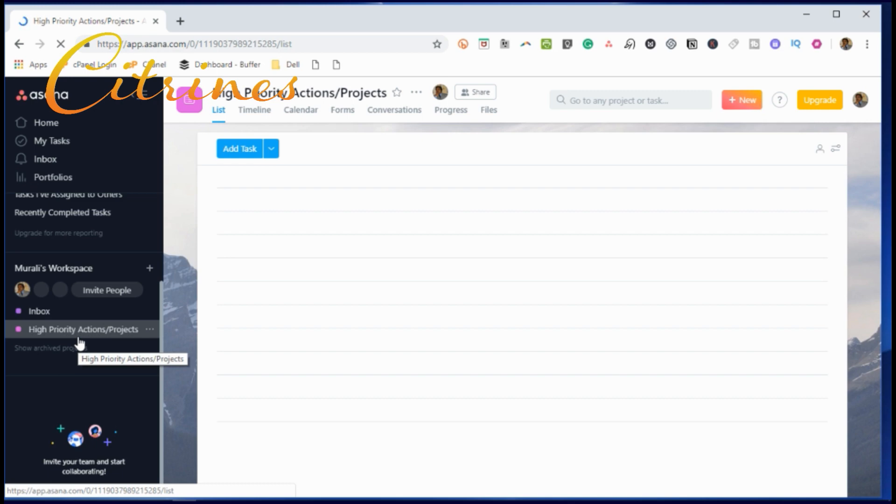
# Add a blank project named "Focus of the moment" to the workspace, using the Board layout.
pyautogui.click(150, 270)
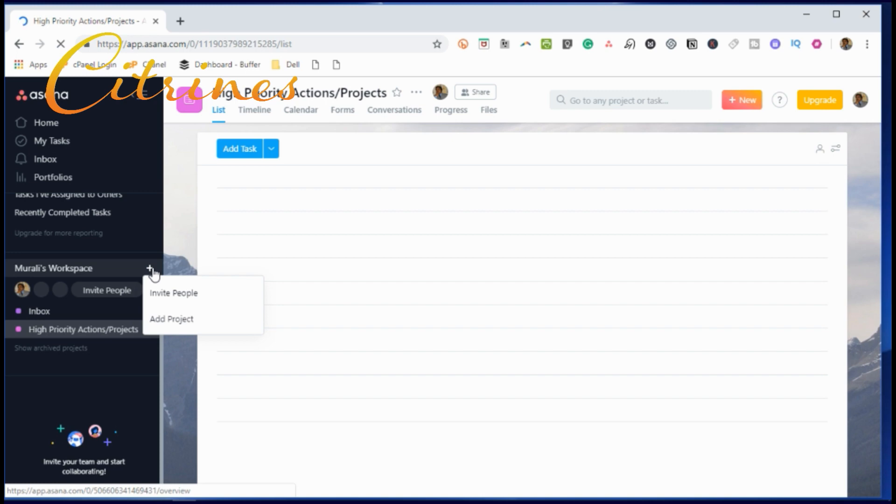
pyautogui.click(171, 319)
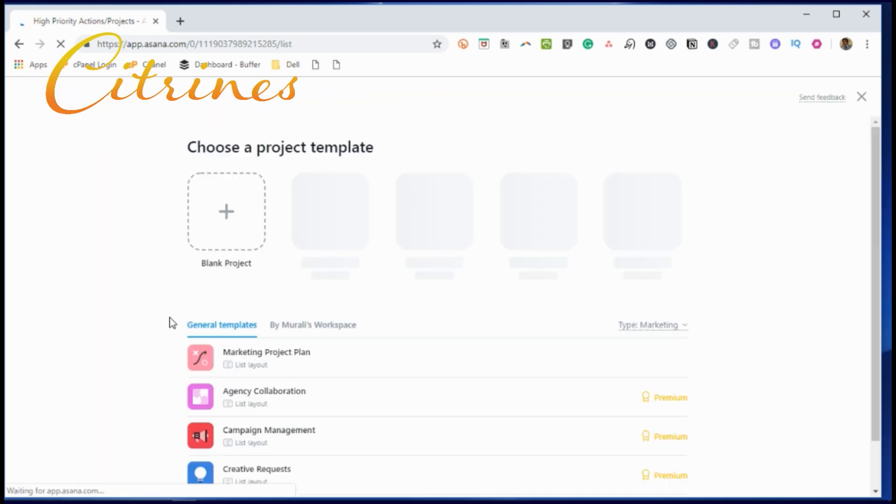
pyautogui.click(215, 234)
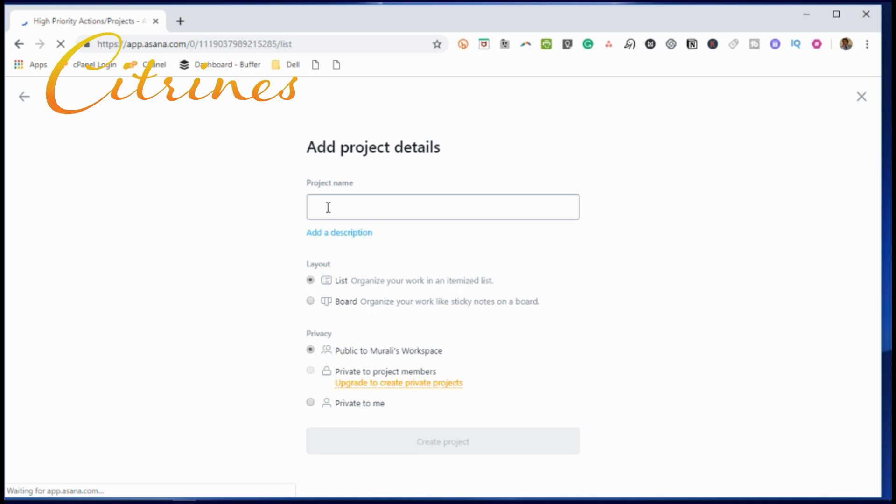
pyautogui.write('Focus of the moment')
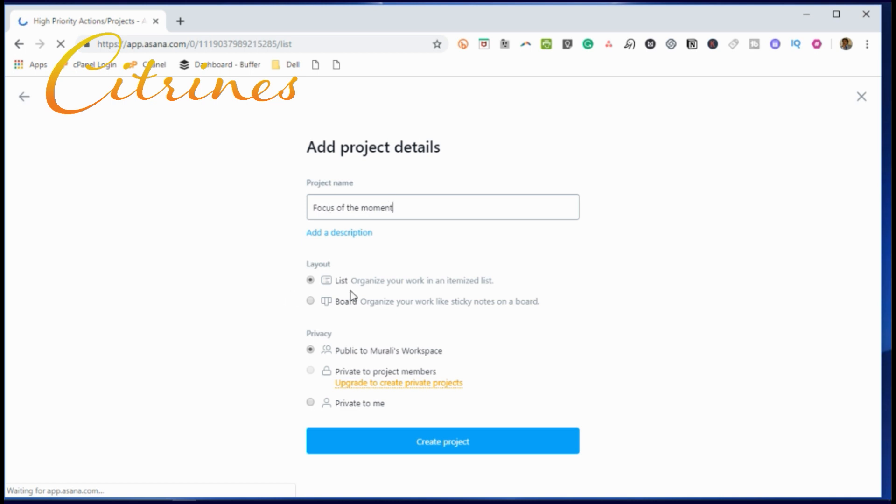
pyautogui.click(311, 301)
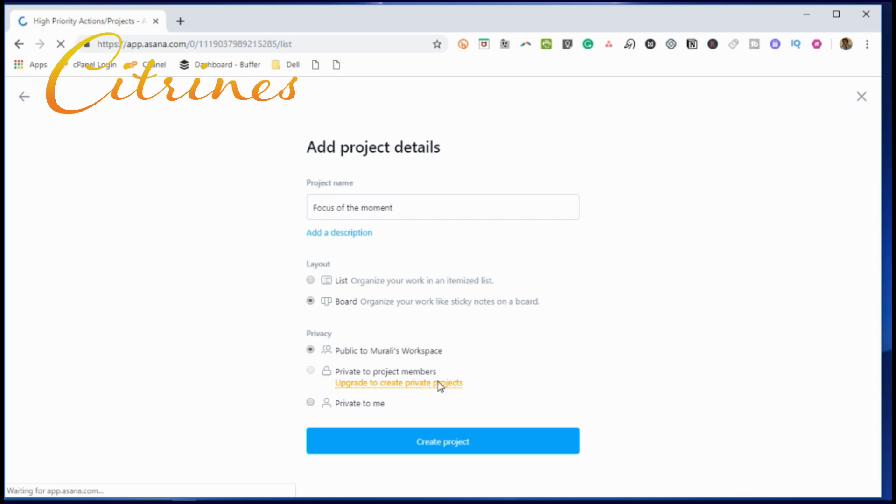
pyautogui.click(427, 446)
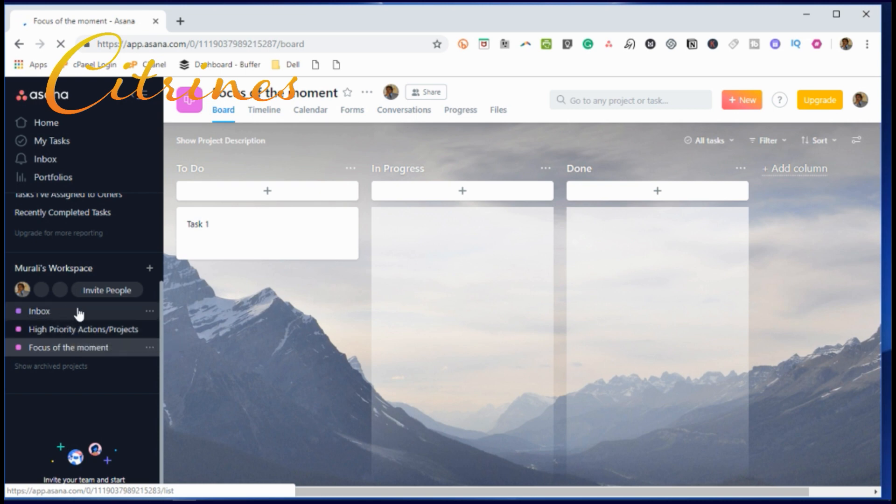
# Set the Inbox project's highlight color to red and add the project to favorites.
pyautogui.click(150, 312)
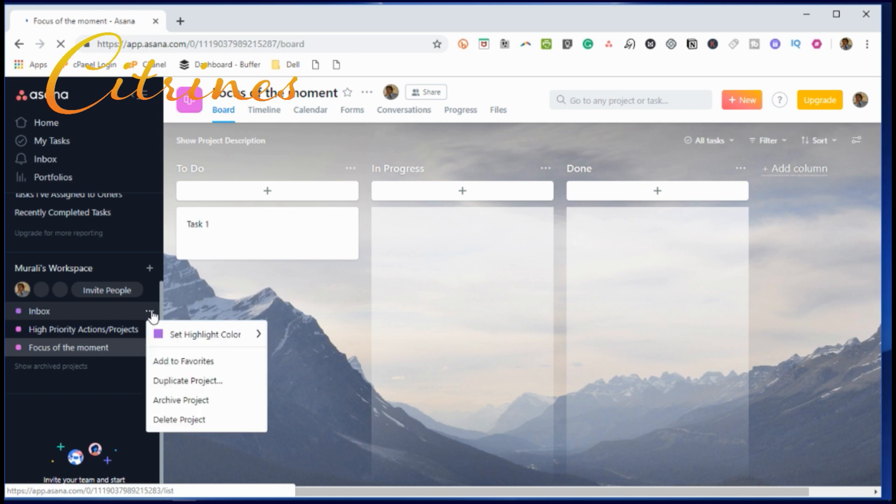
pyautogui.moveTo(194, 342)
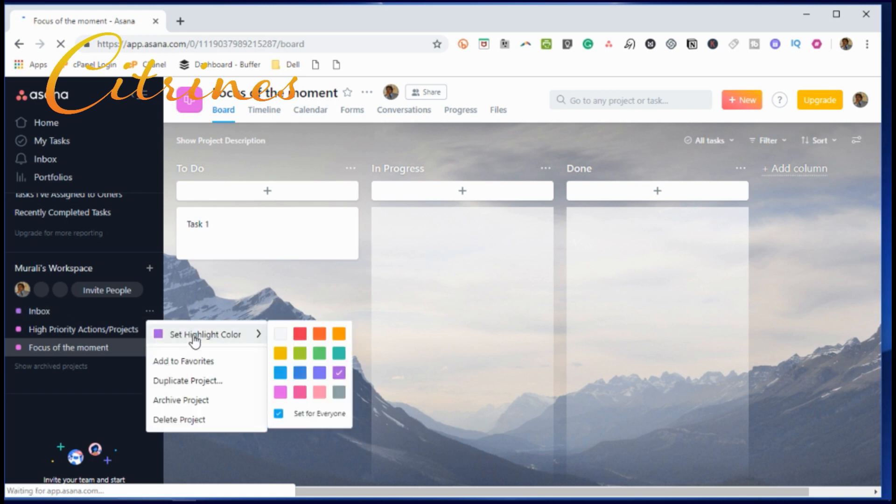
pyautogui.click(299, 335)
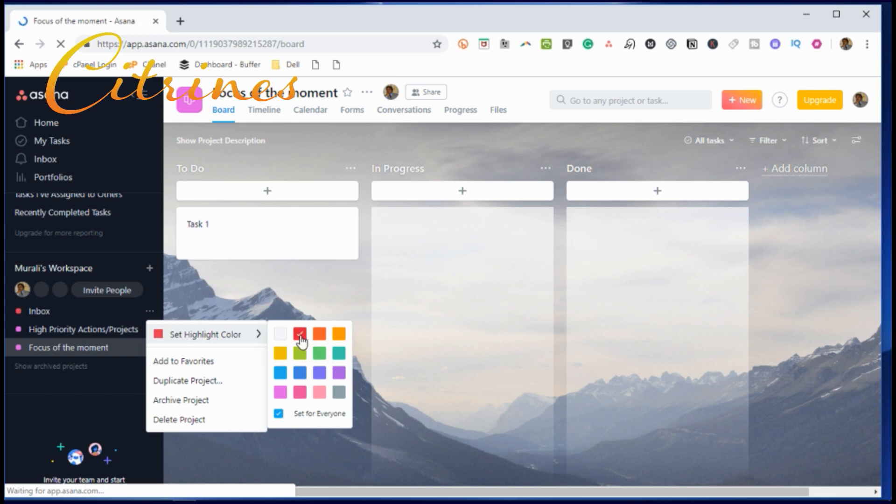
pyautogui.click(188, 361)
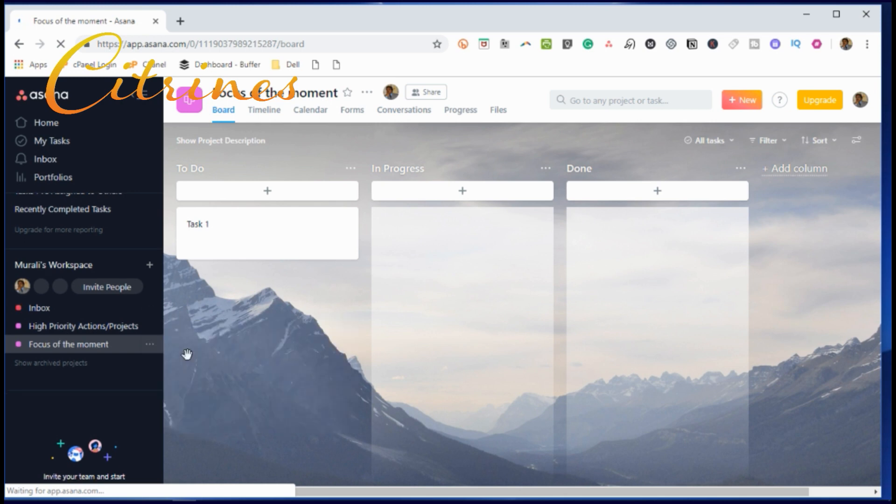
# Set the High Priority Actions/Projects project's highlight color to orange and add it to favorites.
pyautogui.click(149, 326)
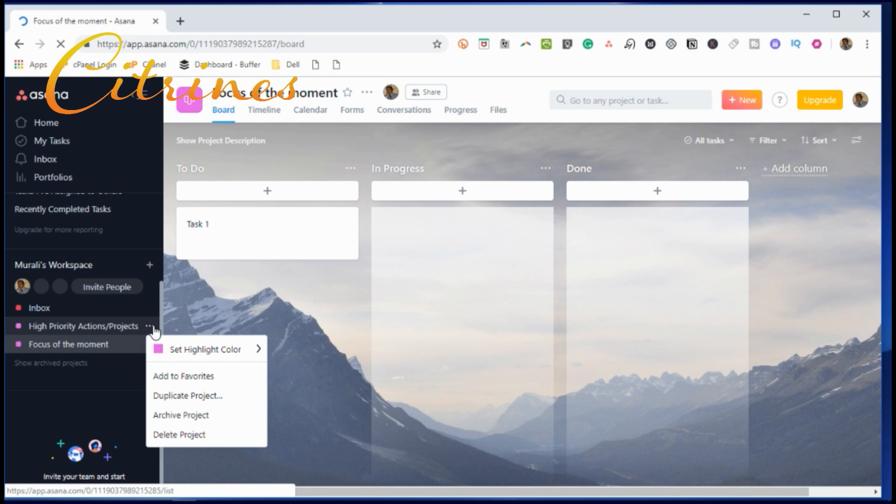
pyautogui.moveTo(183, 351)
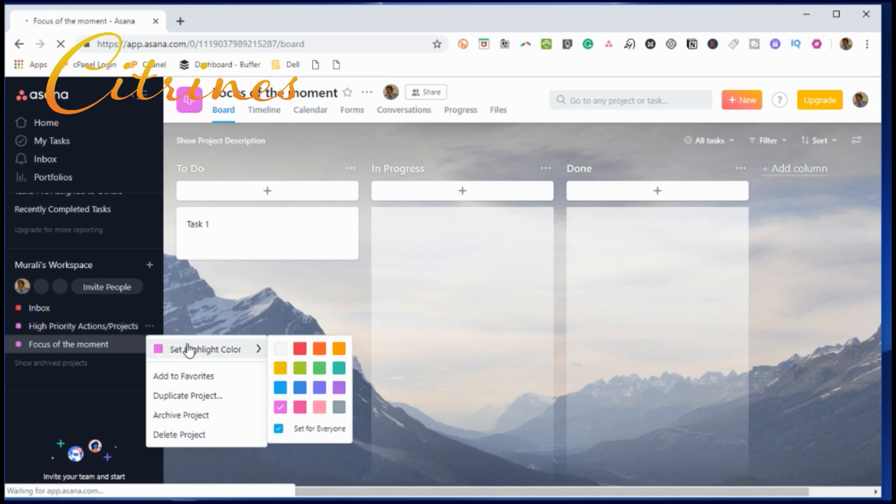
pyautogui.click(320, 350)
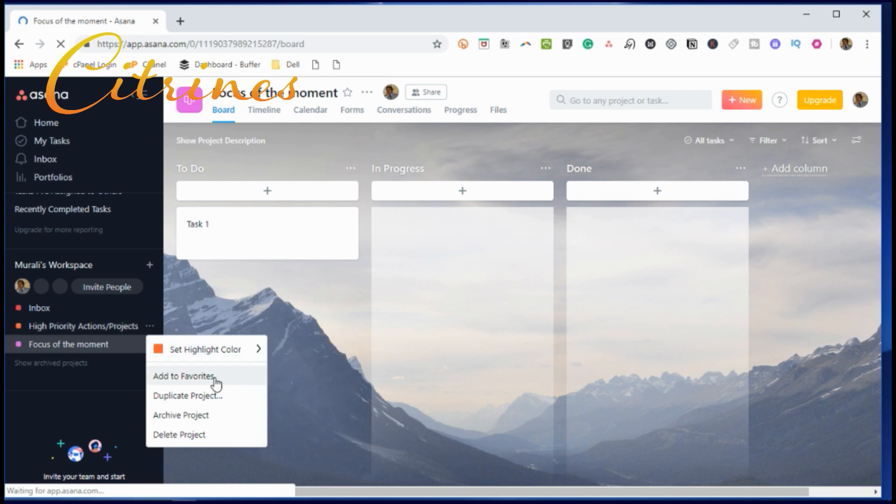
pyautogui.click(189, 376)
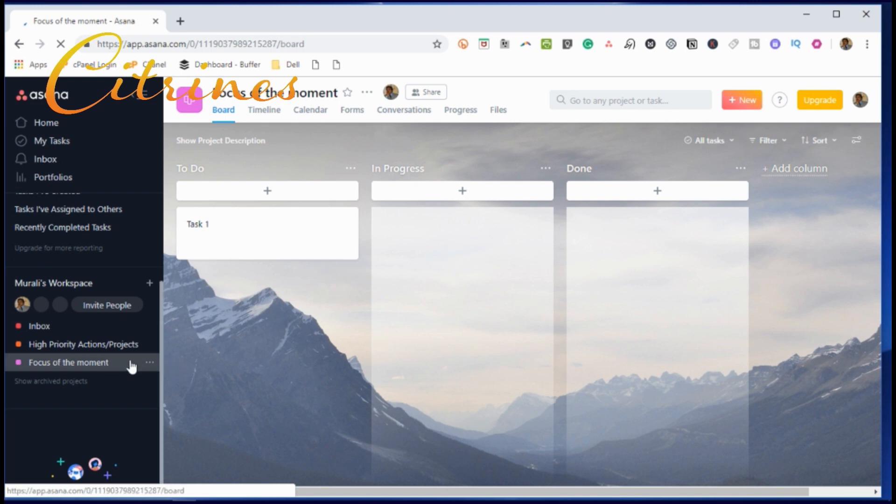
# Set the Focus of the moment project's highlight color to blue and add it to favorites.
pyautogui.click(149, 363)
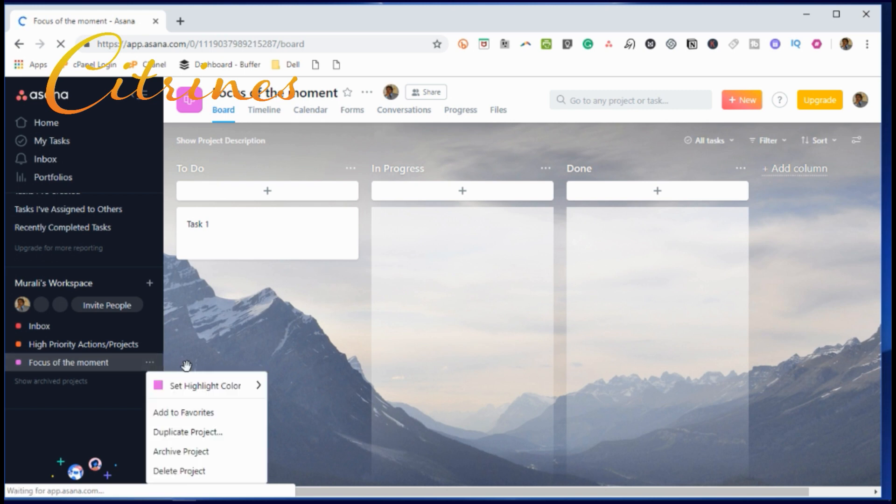
pyautogui.moveTo(260, 394)
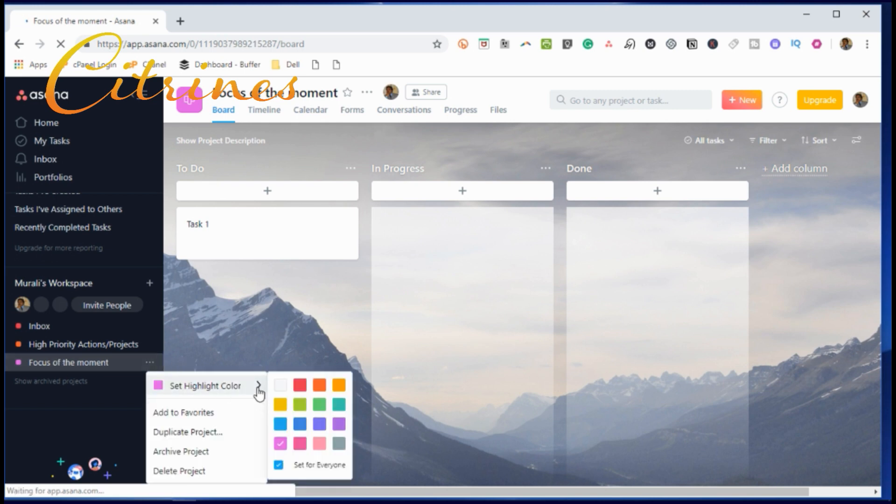
pyautogui.click(296, 423)
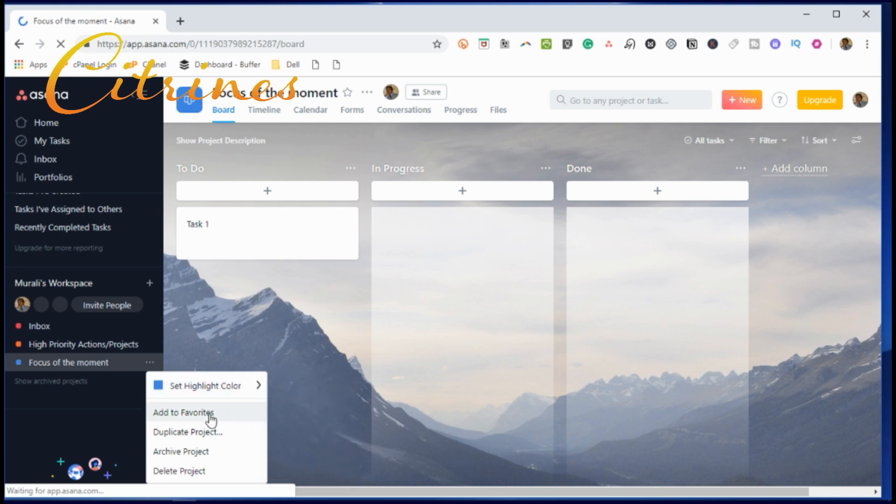
pyautogui.click(186, 413)
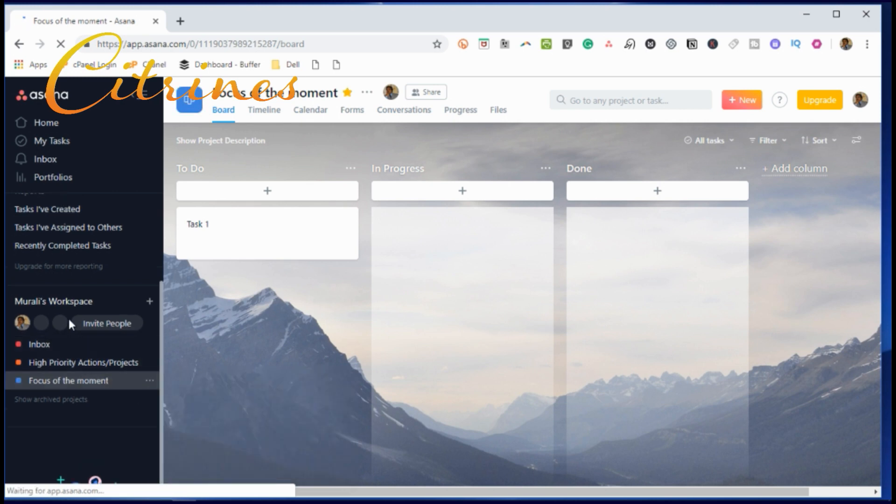
pyautogui.scroll(3, 70, 320)
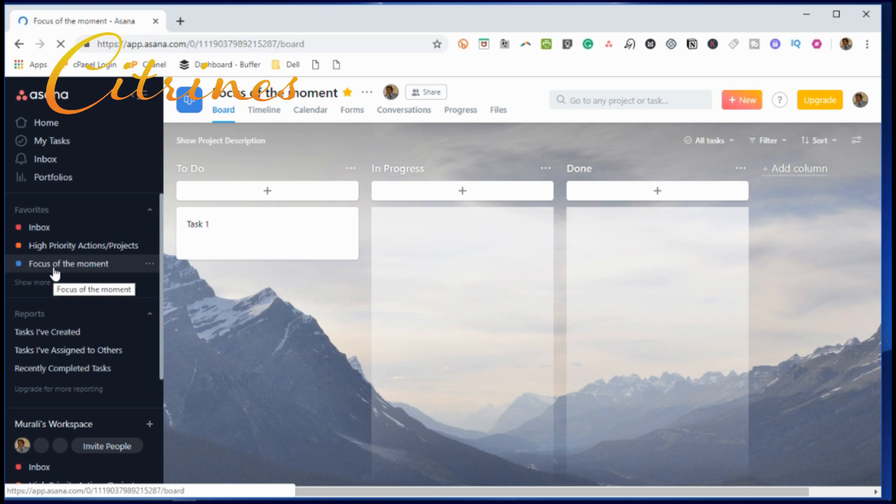
# Open the favorite Inbox project and add a task named "Buy a car".
pyautogui.click(42, 228)
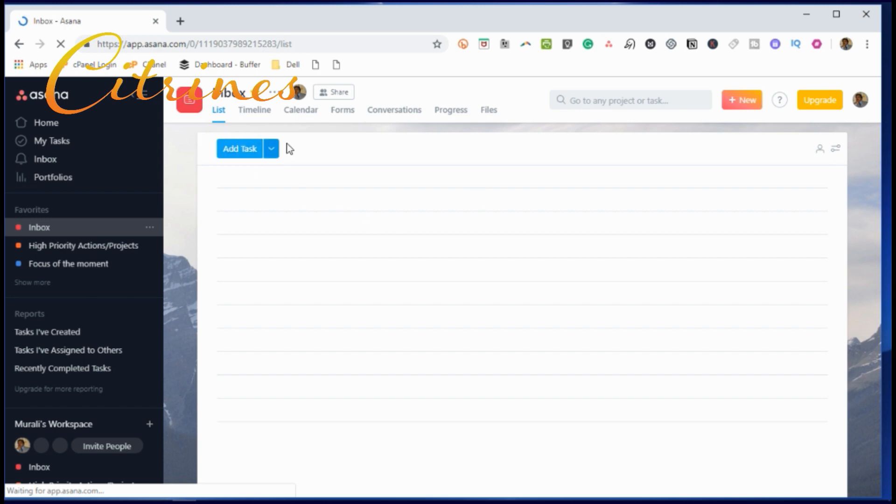
pyautogui.click(245, 154)
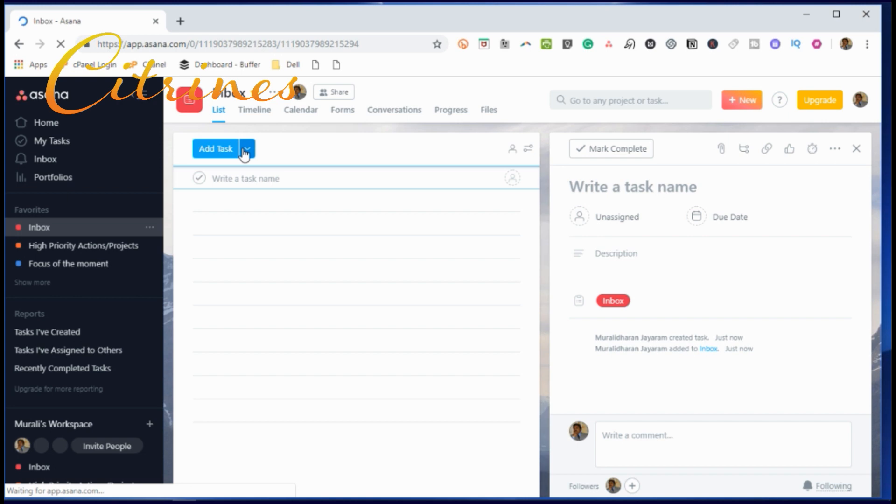
pyautogui.write('Buy a car')
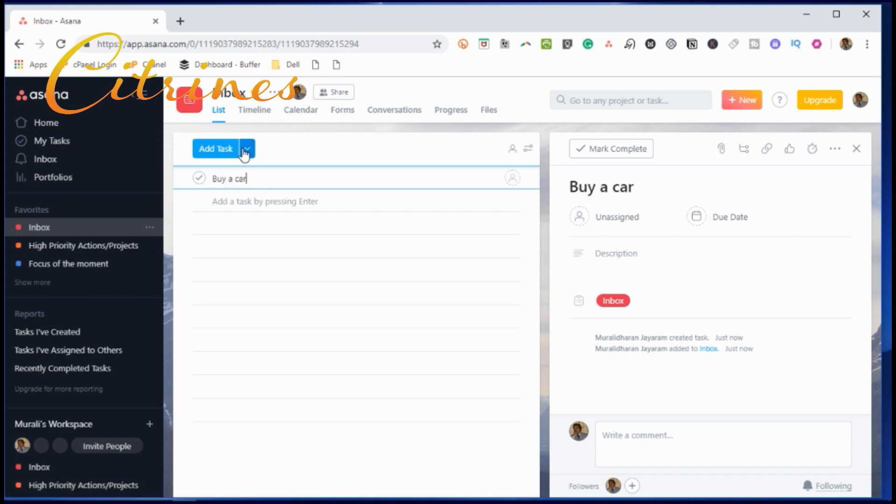
pyautogui.press('Return')
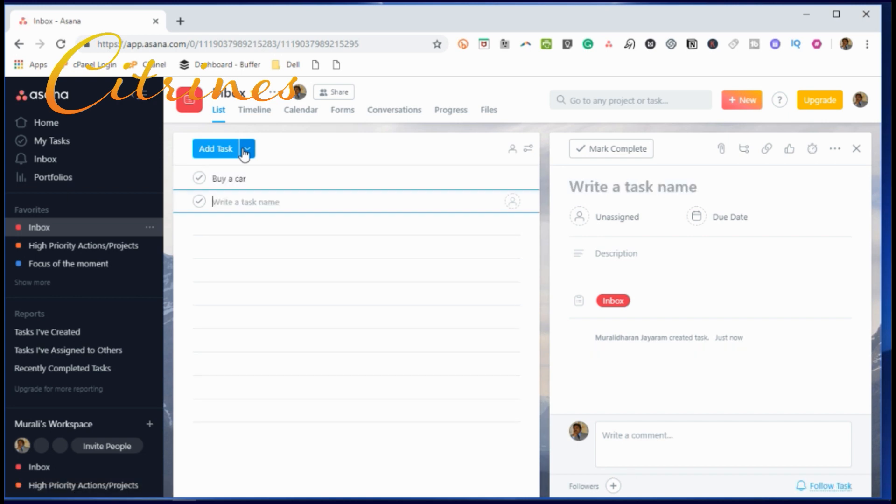
# Add a task named "Shoot a YouTube Video" below the car task in the Inbox project.
pyautogui.write('Shoot')
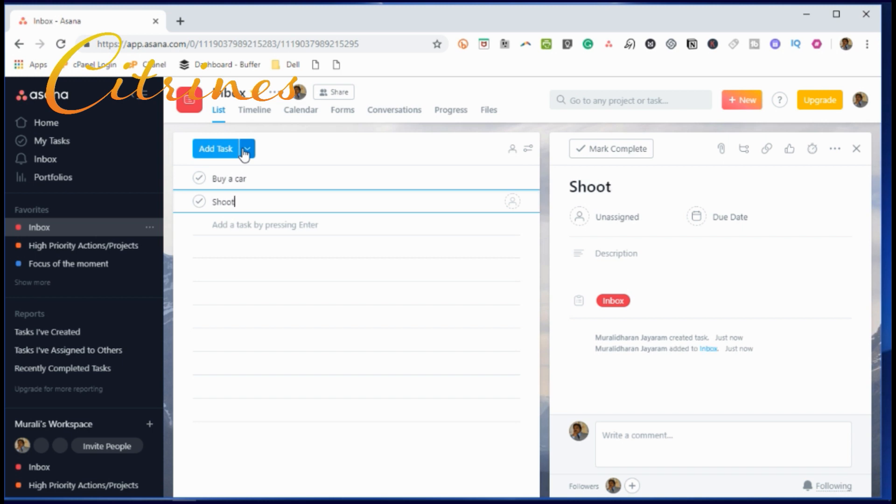
pyautogui.write(' a You')
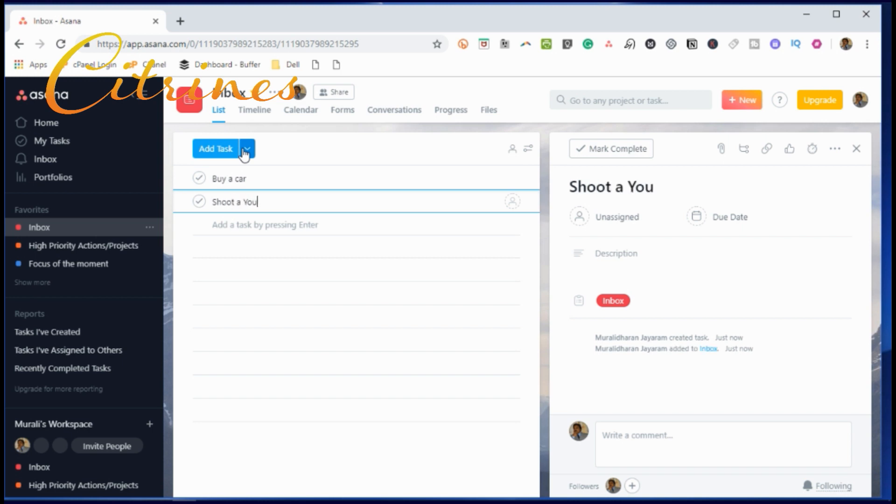
pyautogui.write('Tube Vu')
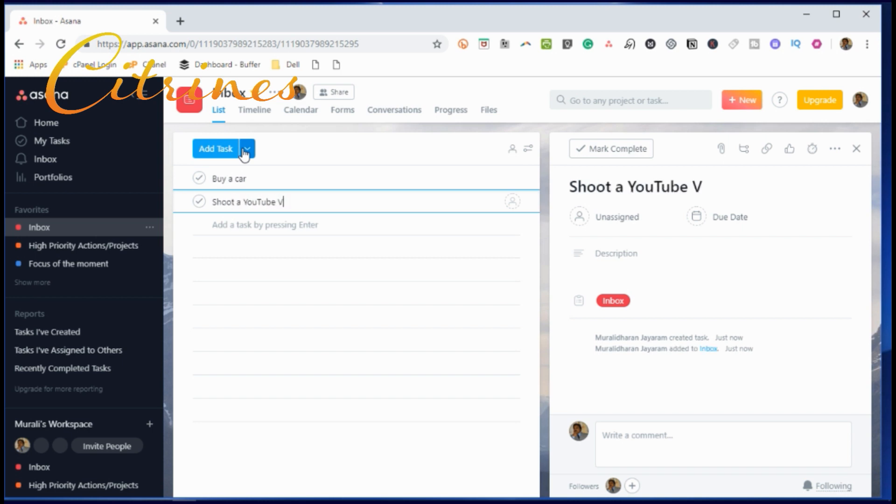
pyautogui.press('BackSpace')
pyautogui.write('ideo')
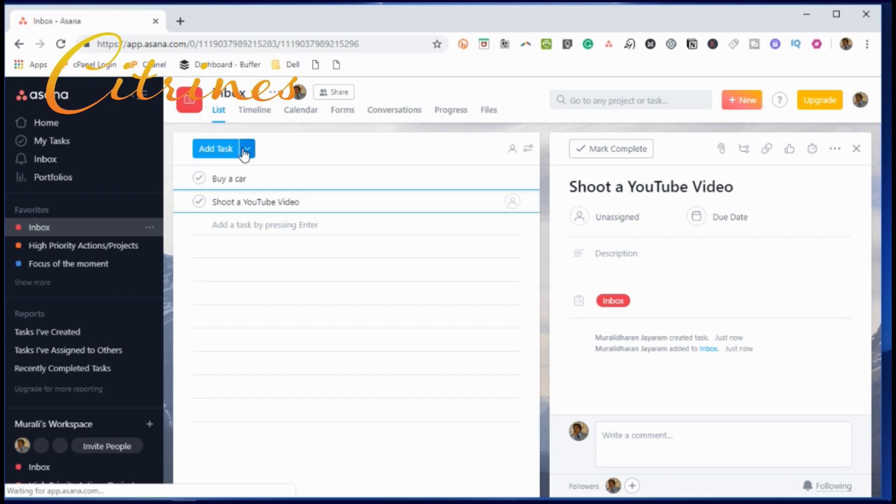
pyautogui.press('Return')
# Name the empty third task in the Inbox project "Create a Marketing Plan".
pyautogui.click(246, 151)
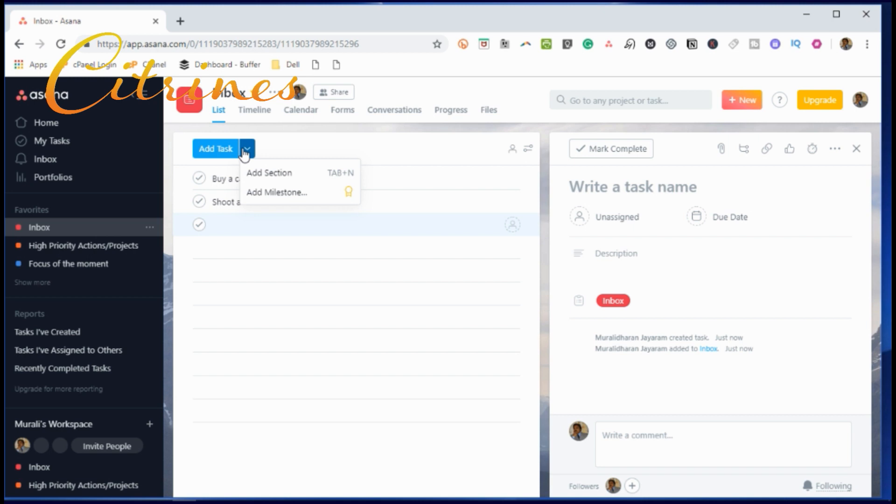
pyautogui.click(244, 153)
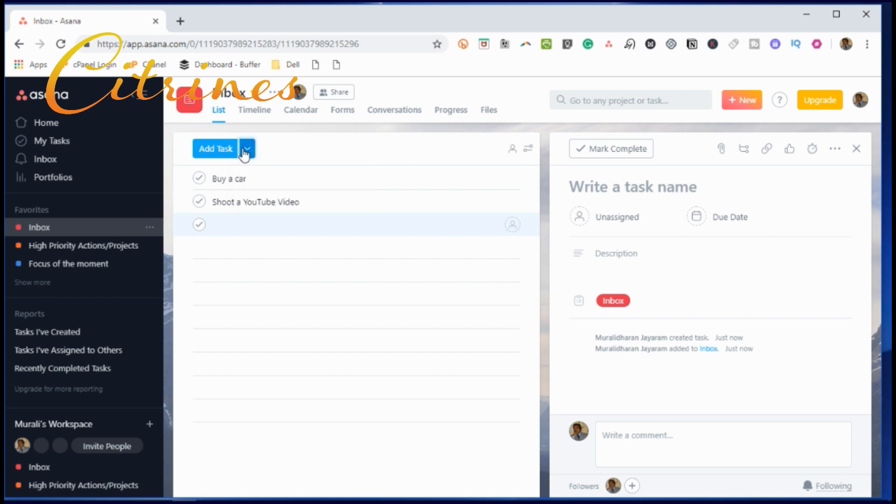
pyautogui.click(234, 220)
pyautogui.write('C')
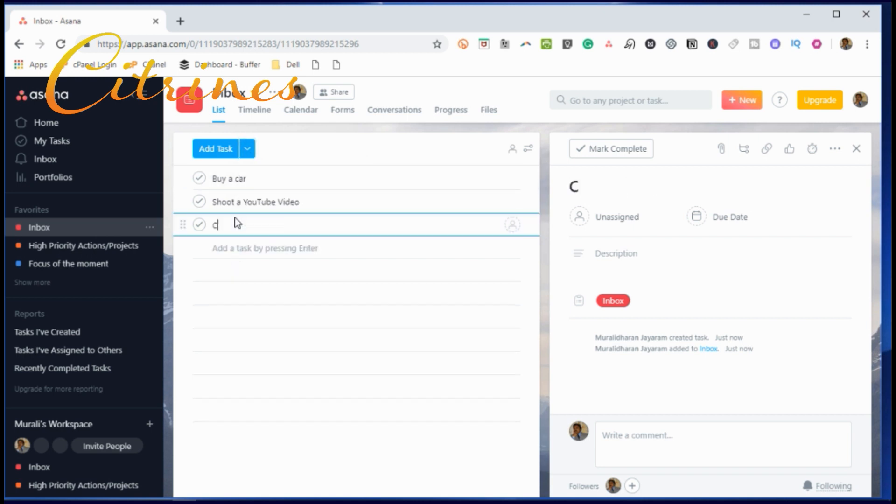
pyautogui.write('reate a ')
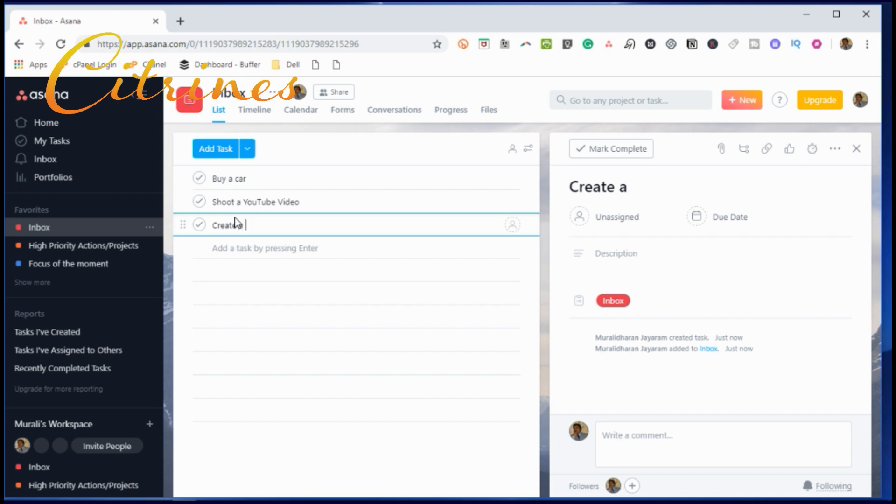
pyautogui.write('Marketi')
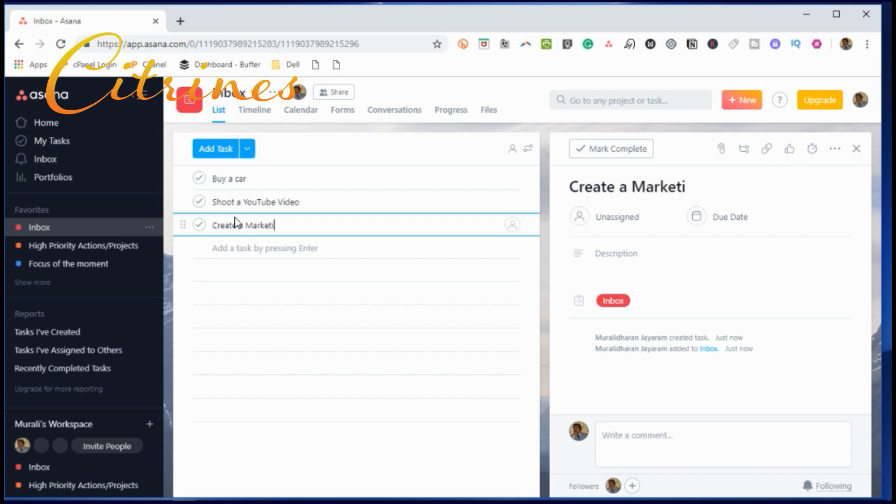
pyautogui.write('ng Plan')
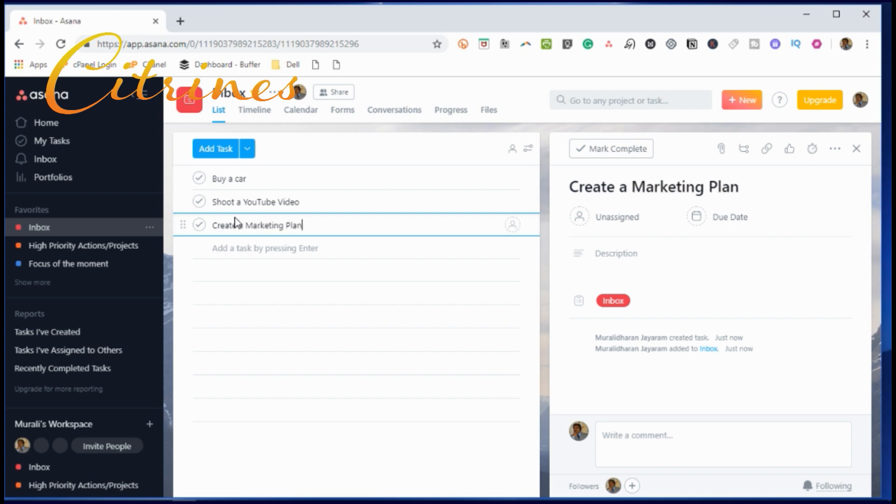
pyautogui.press('Return')
pyautogui.press('BackSpace')
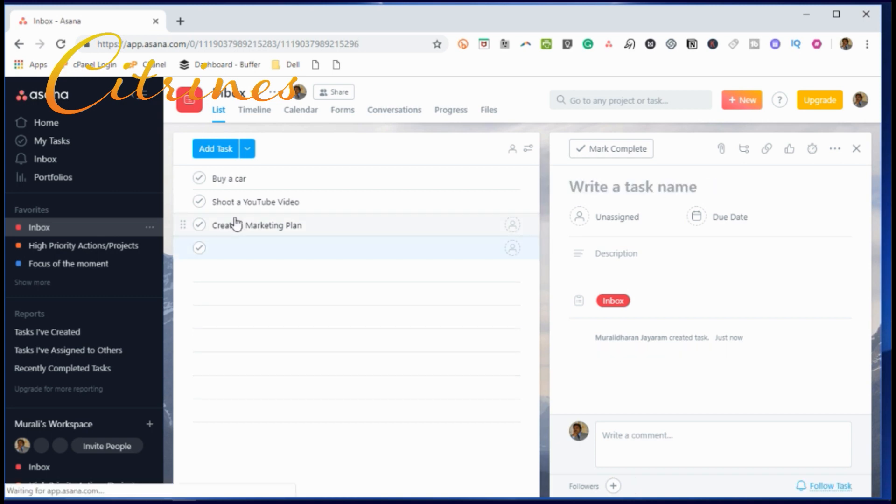
pyautogui.write('Call')
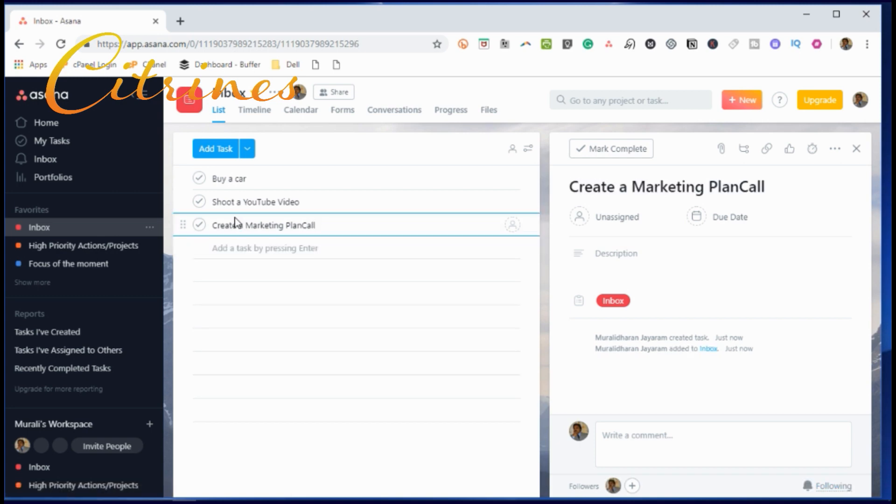
pyautogui.press('BackSpace')
pyautogui.press('BackSpace')
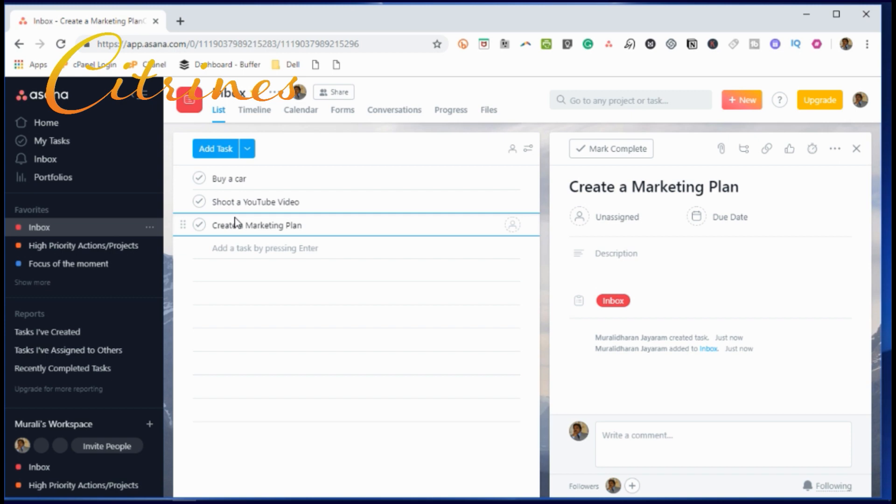
pyautogui.press('Return')
# Add a task named "Call CEO of XYZ company" below the marketing plan task.
pyautogui.write('C')
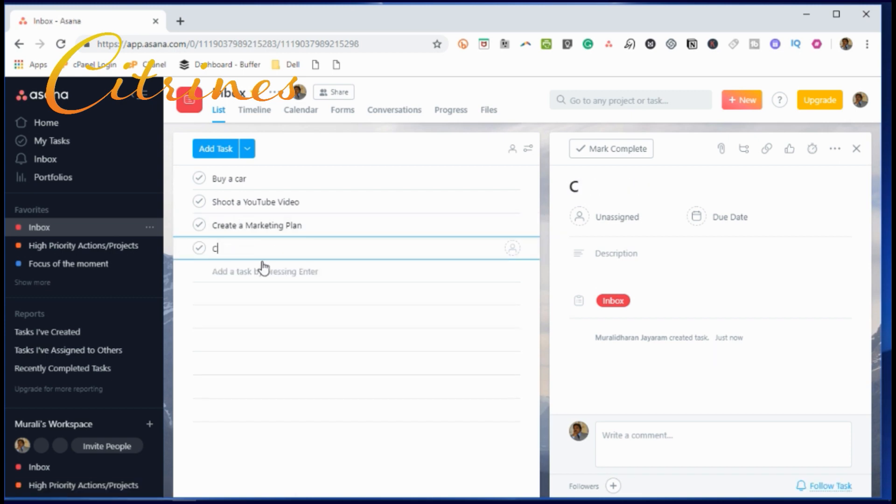
pyautogui.write('all CE')
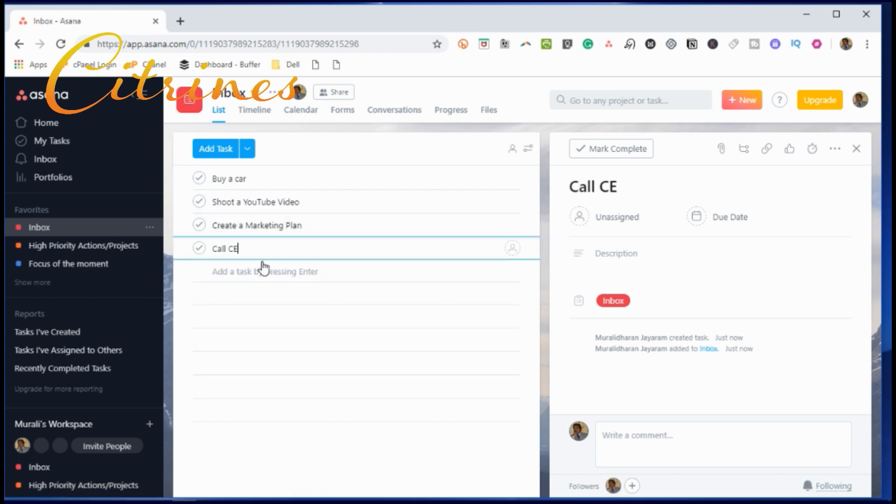
pyautogui.write('O of XYZ')
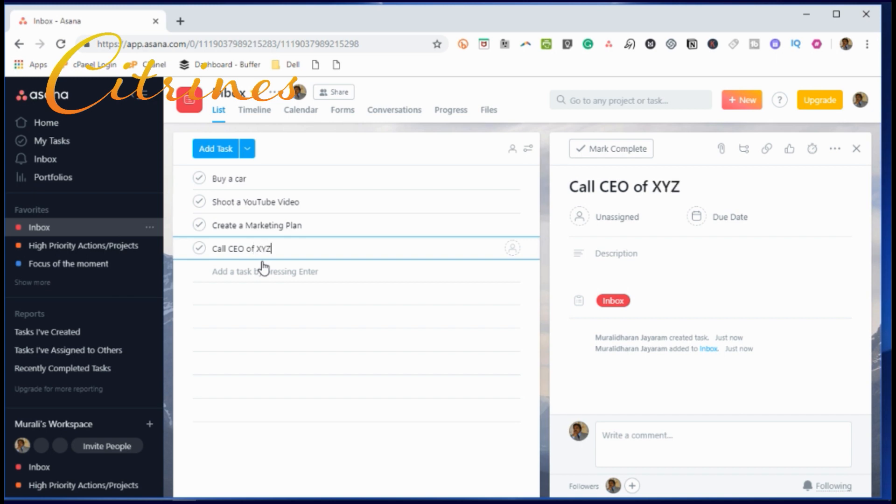
pyautogui.write(' company')
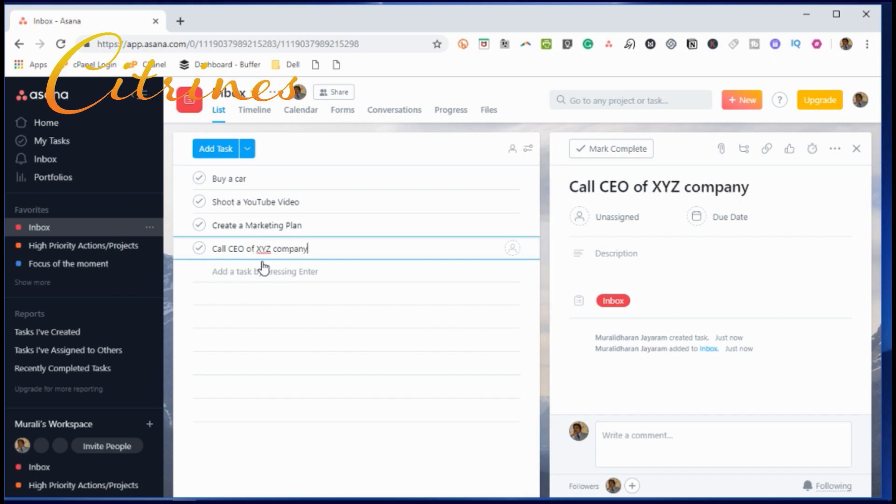
pyautogui.click(264, 270)
# Add a fifth Inbox task named "Create a program for XYZ company".
pyautogui.write('C')
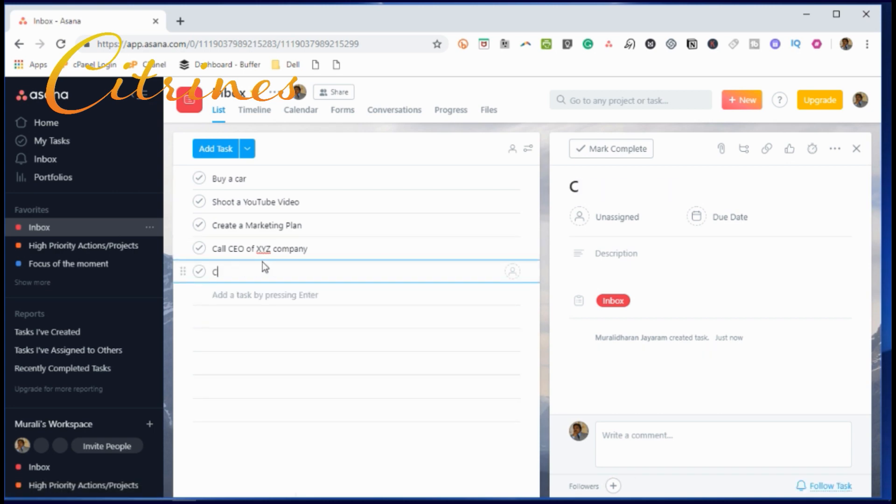
pyautogui.write('reate ')
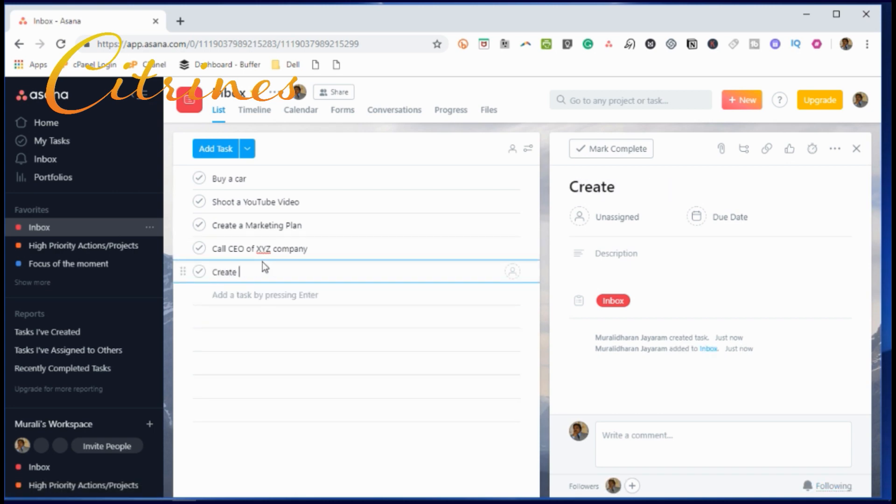
pyautogui.write('a program for ')
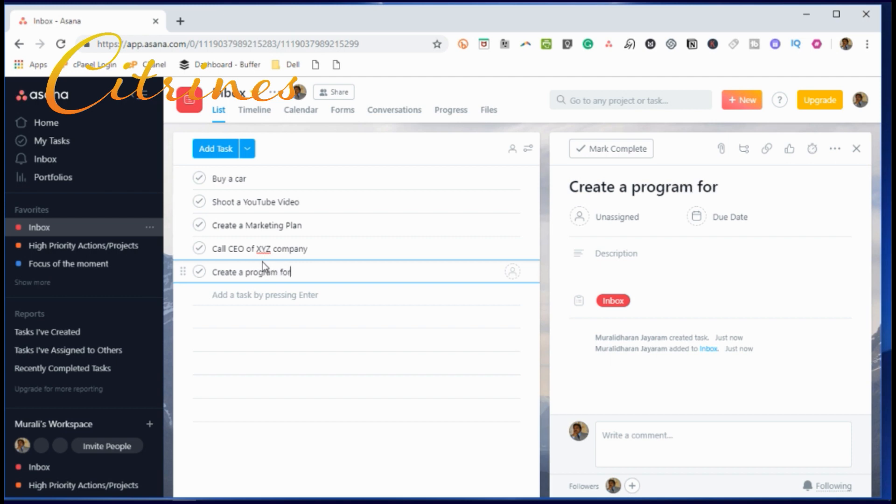
pyautogui.write('XYZ company')
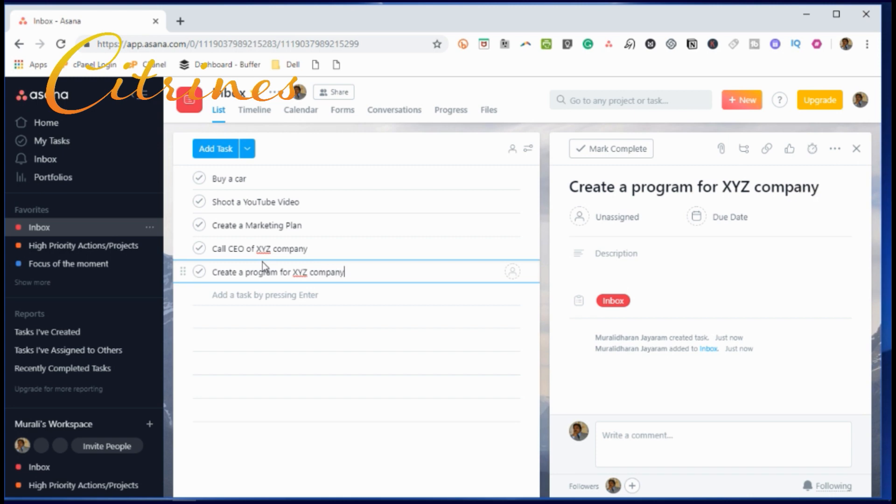
pyautogui.press('Return')
# Add a task named "Buy Groceries" at the end of the Inbox task list.
pyautogui.write('B')
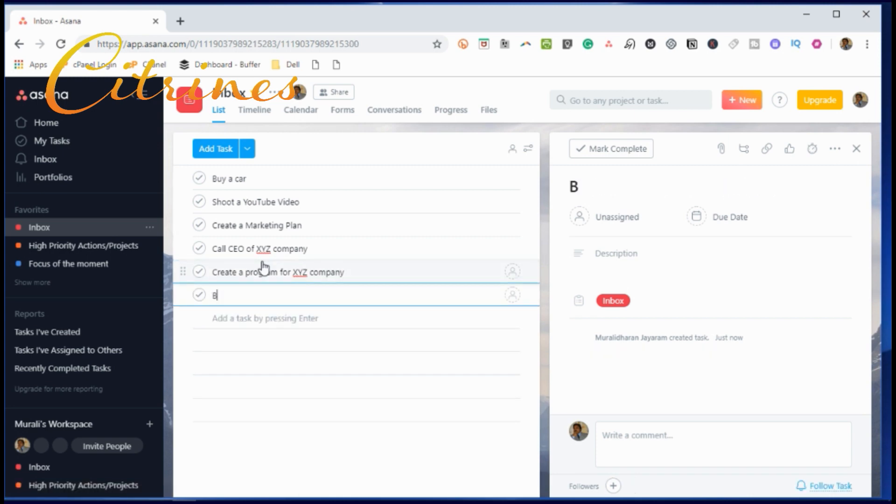
pyautogui.write('uy G')
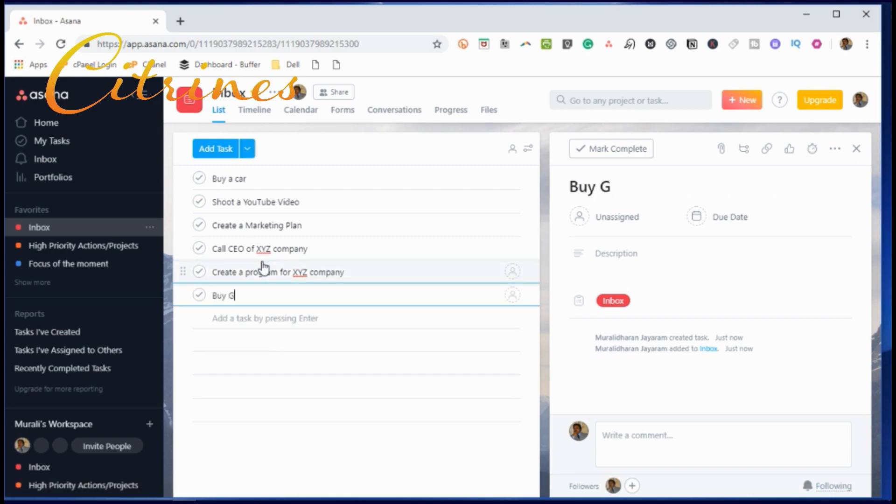
pyautogui.write('roceries')
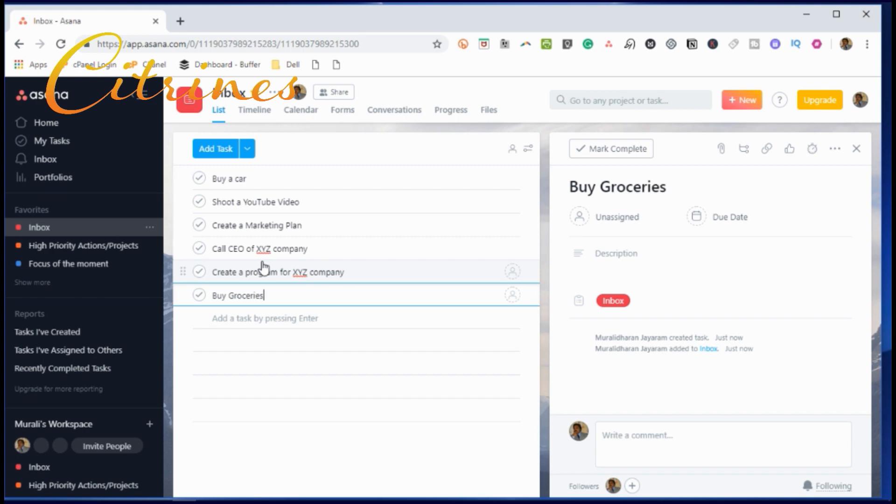
pyautogui.press('Return')
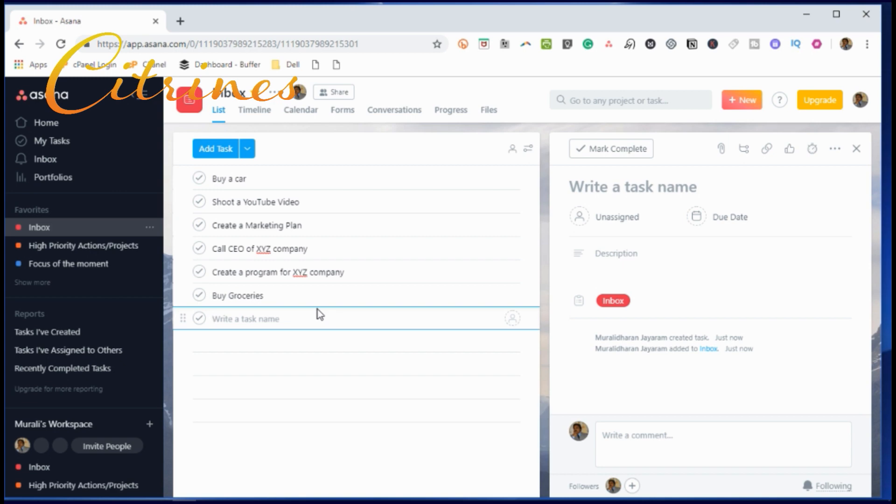
# Add a section named "Single Action" below the Inbox tasks and move "Call CEO of XYZ company" and "Buy Groceries" into it.
pyautogui.click(248, 150)
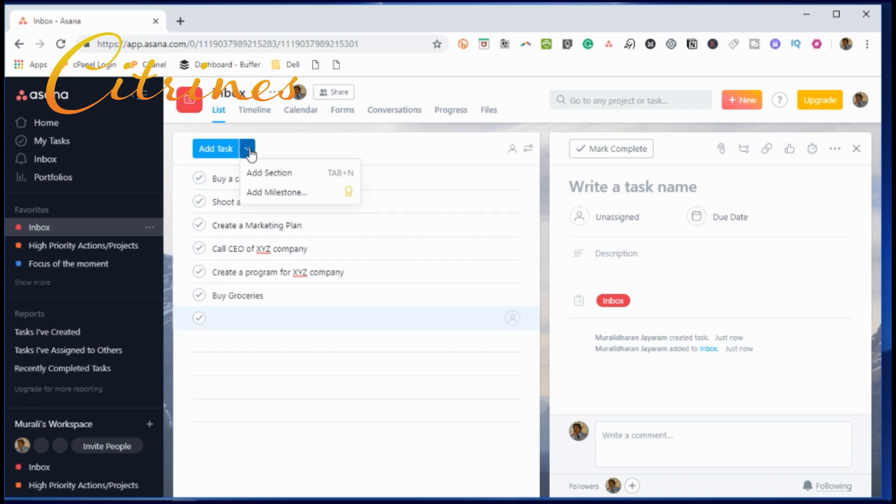
pyautogui.click(254, 173)
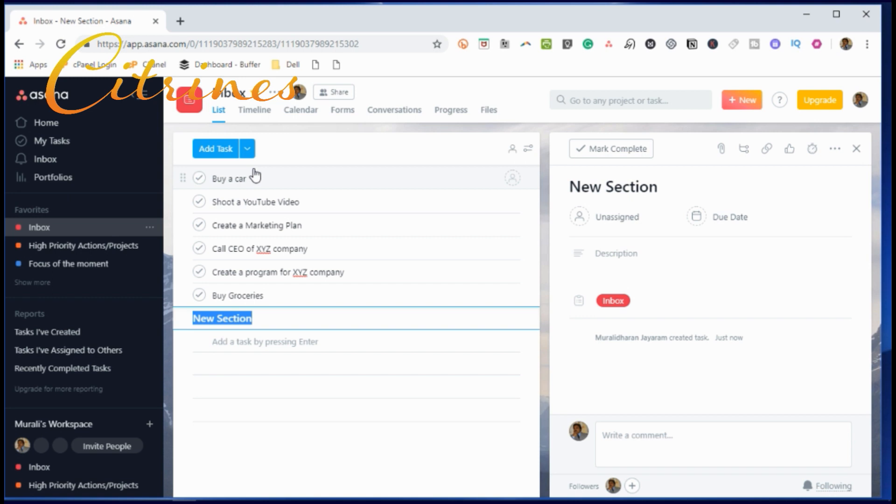
pyautogui.write('Sin')
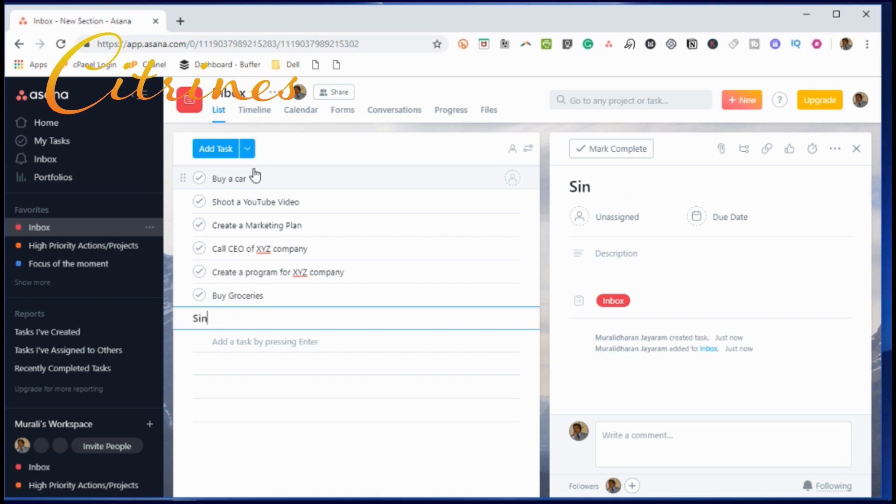
pyautogui.write('gle Ac')
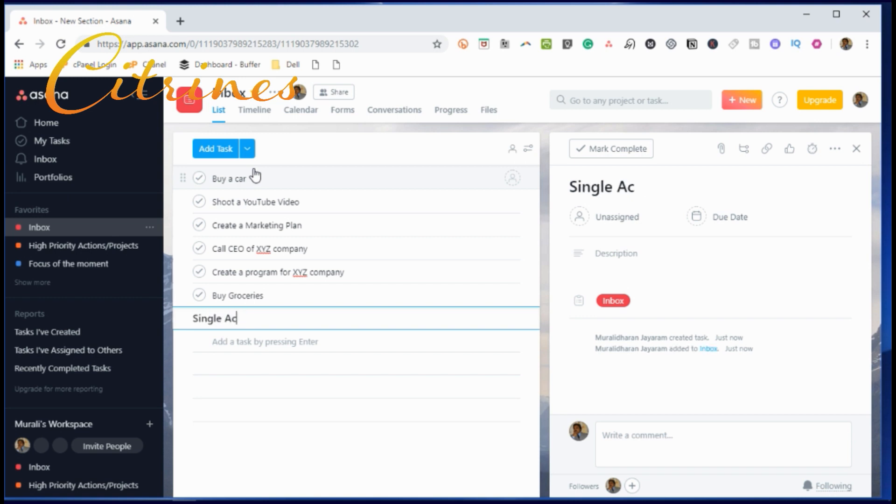
pyautogui.write('tion')
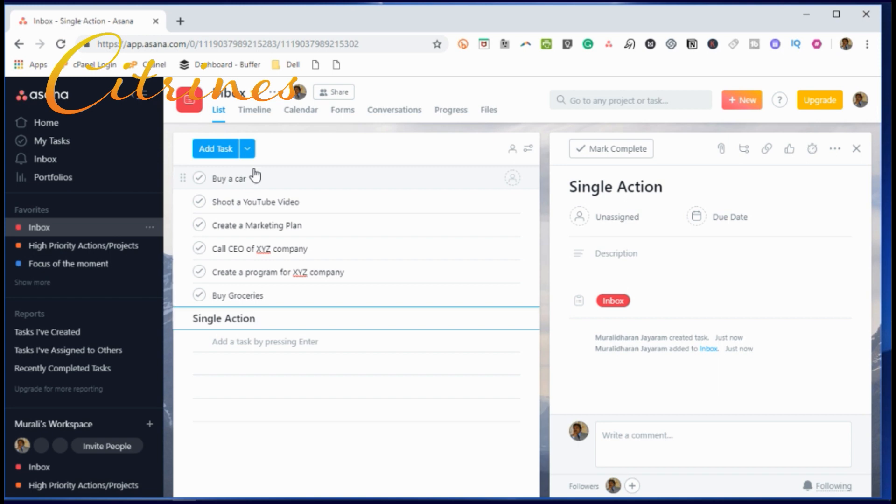
pyautogui.press('Escape')
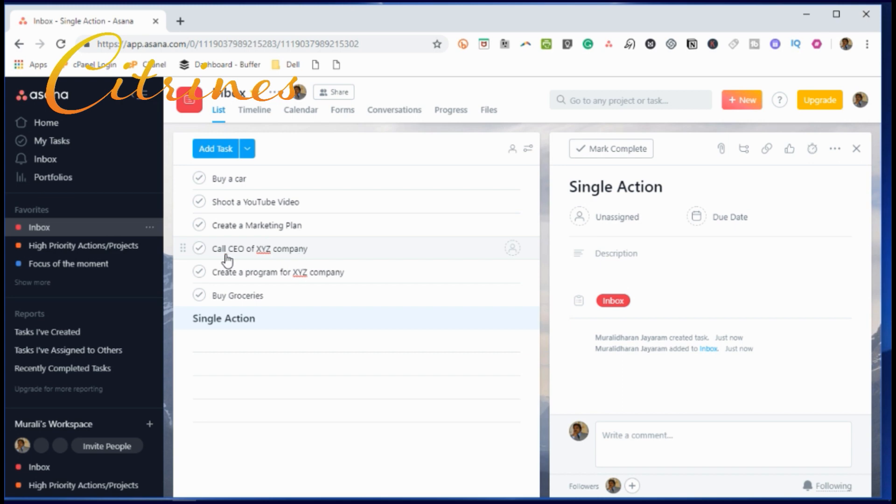
pyautogui.moveTo(185, 251); pyautogui.dragTo(196, 333)
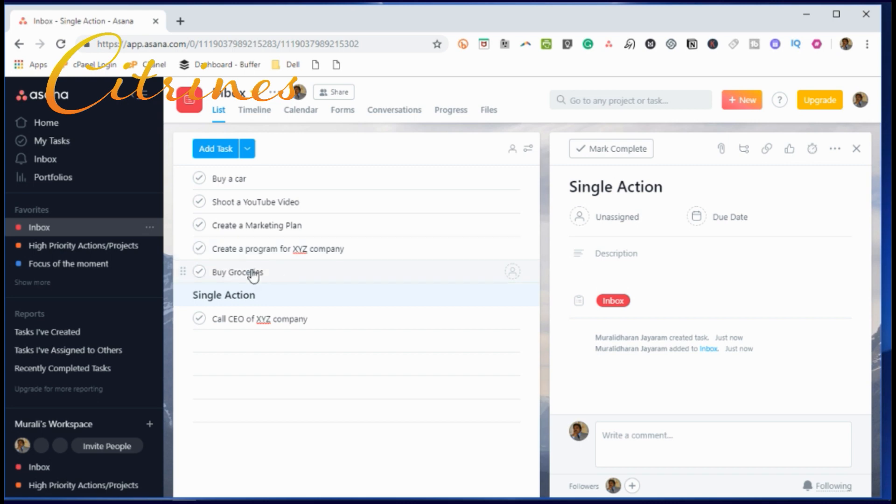
pyautogui.moveTo(182, 274); pyautogui.dragTo(195, 337)
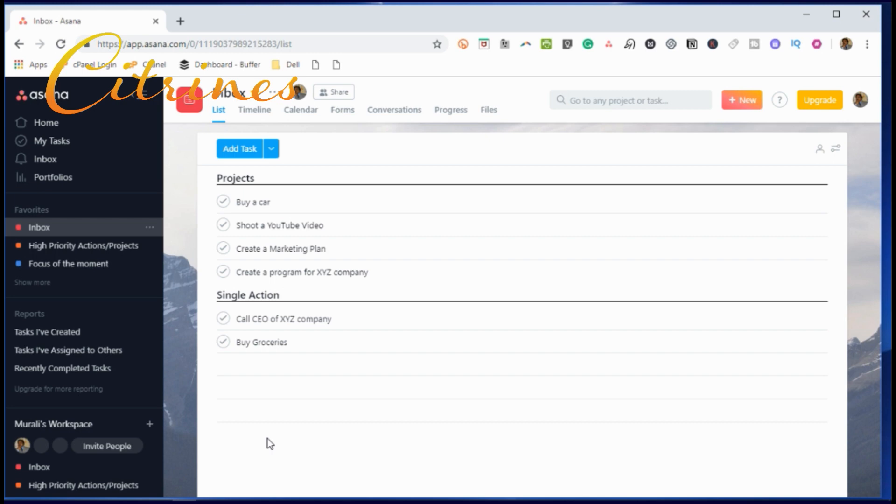
# Add the "Shoot a YouTube Video" task to the High Priority Actions/Projects project as well.
pyautogui.click(340, 229)
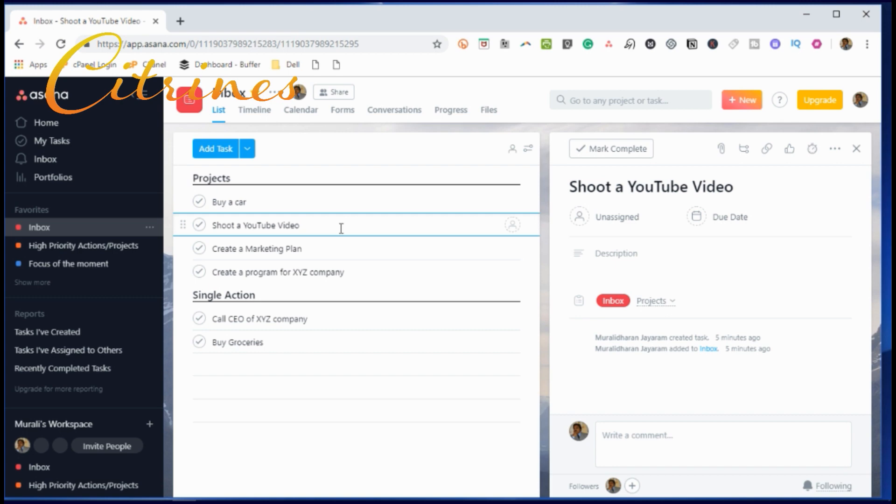
pyautogui.click(837, 153)
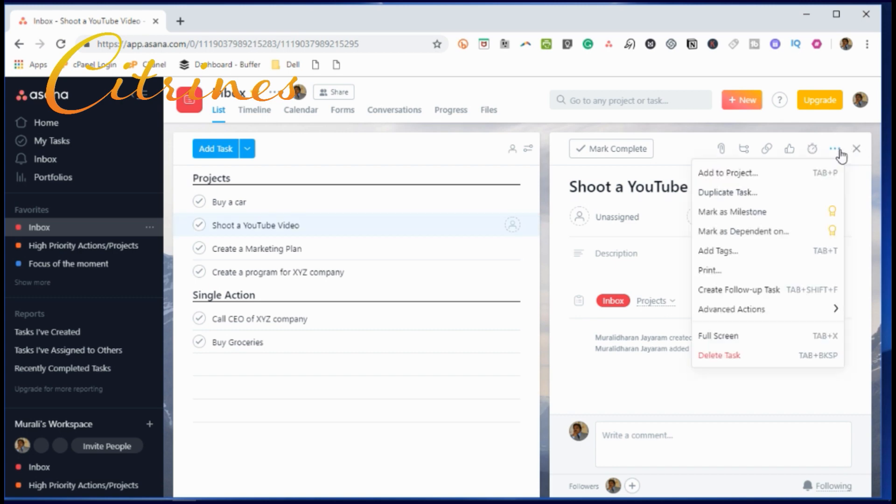
pyautogui.click(738, 174)
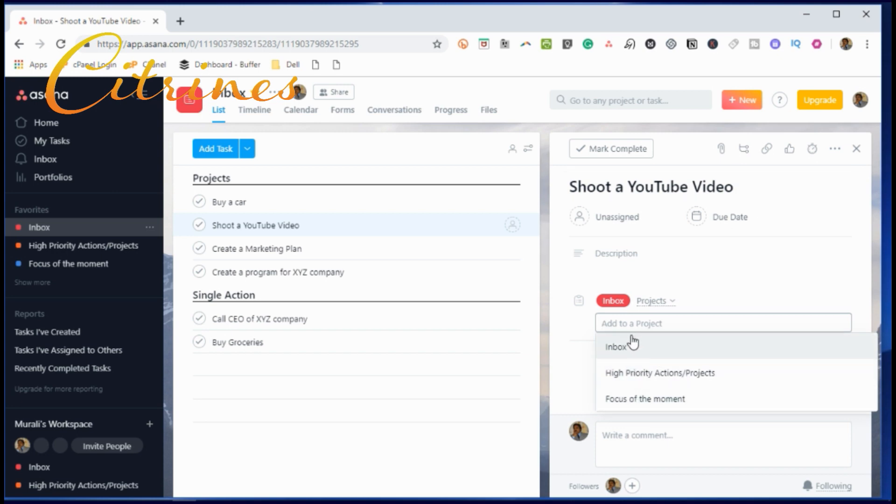
pyautogui.click(640, 373)
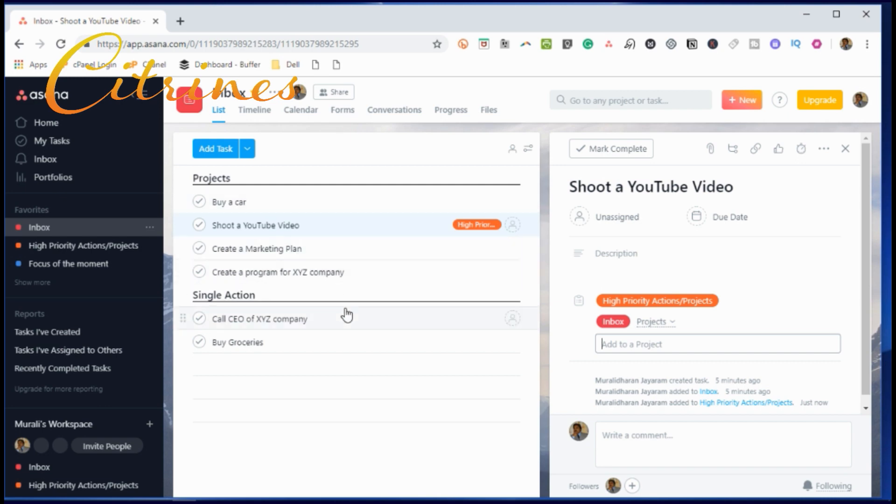
# Add the "Call CEO of XYZ company" task to the High Priority Actions/Projects project too.
pyautogui.click(347, 327)
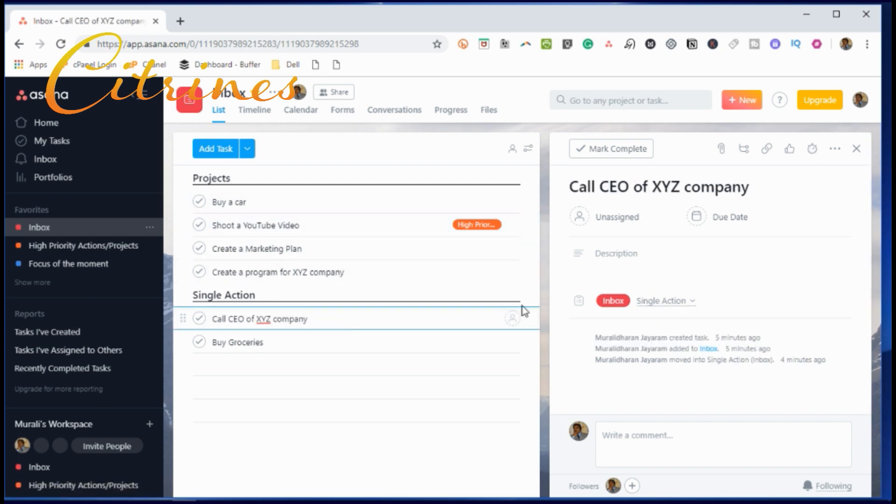
pyautogui.click(835, 149)
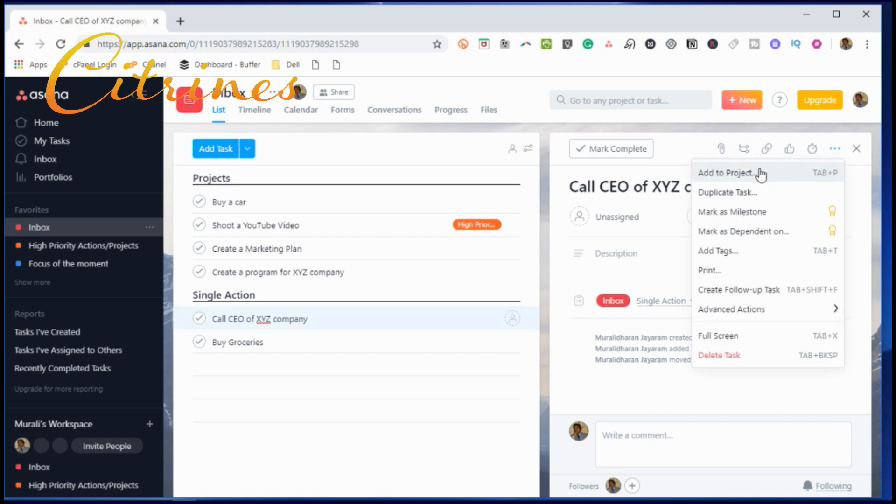
pyautogui.click(747, 174)
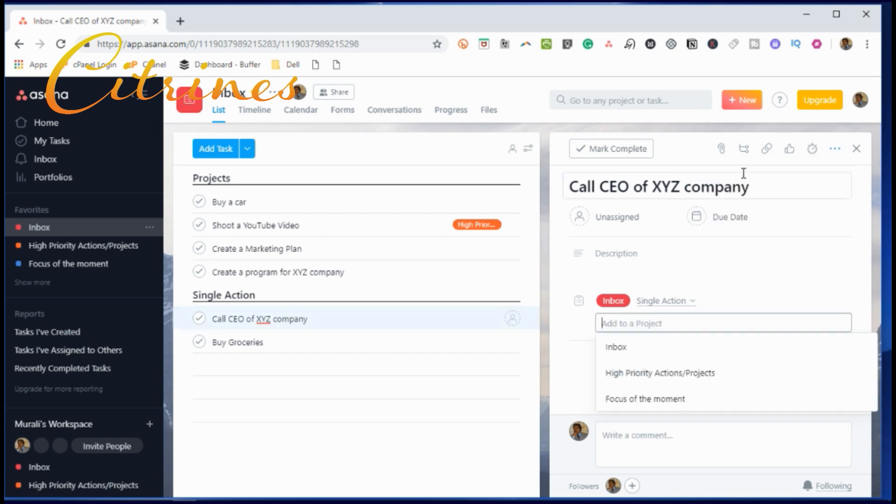
pyautogui.click(664, 373)
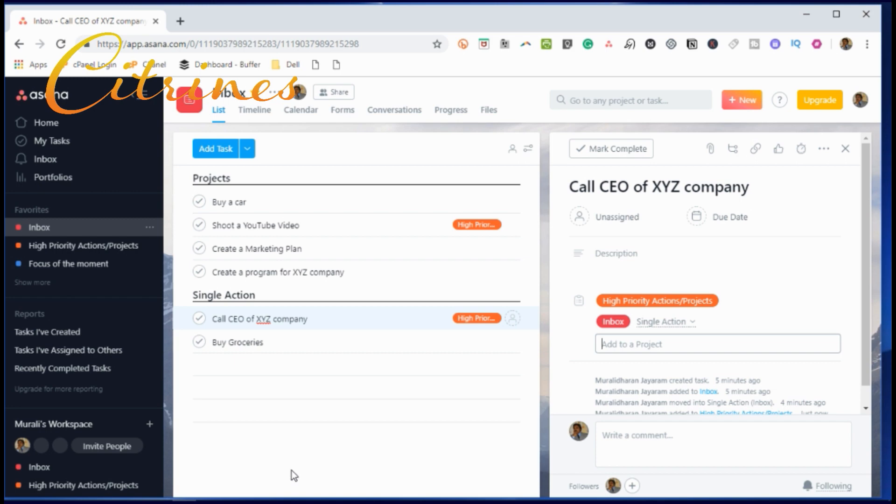
# Add the "Create a program for XYZ company" task to the High Priority Actions/Projects project.
pyautogui.click(372, 275)
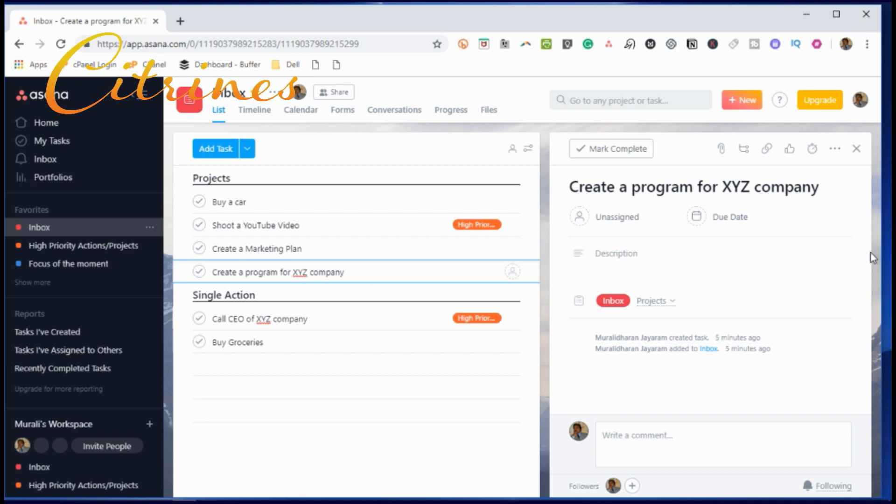
pyautogui.click(836, 149)
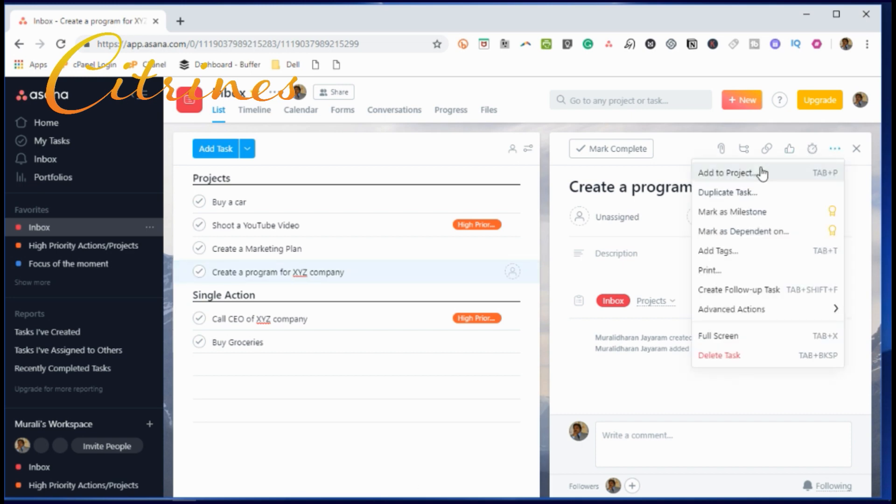
pyautogui.click(756, 175)
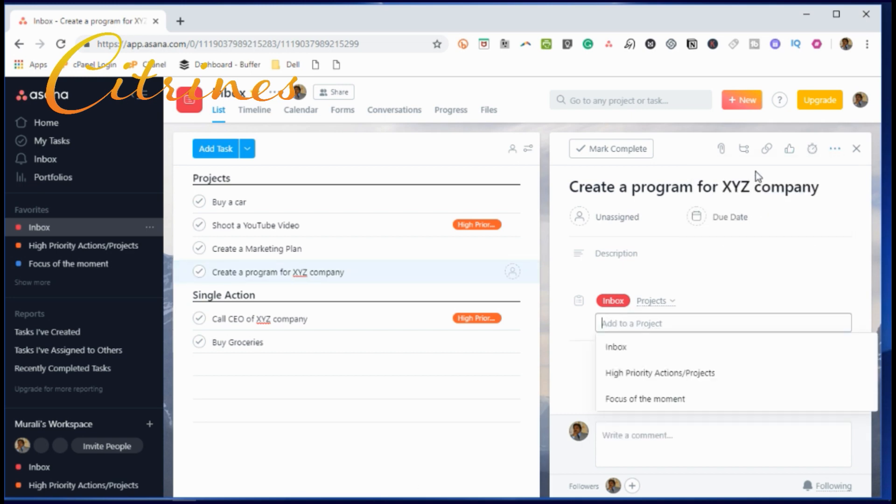
pyautogui.click(683, 376)
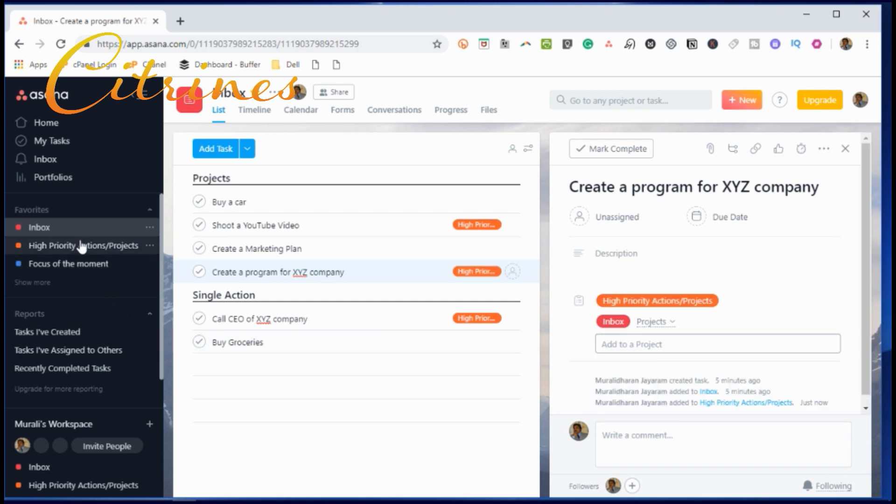
# Move "Shoot a YouTube Video" to the top of the High Priority Actions/Projects task list.
pyautogui.click(106, 250)
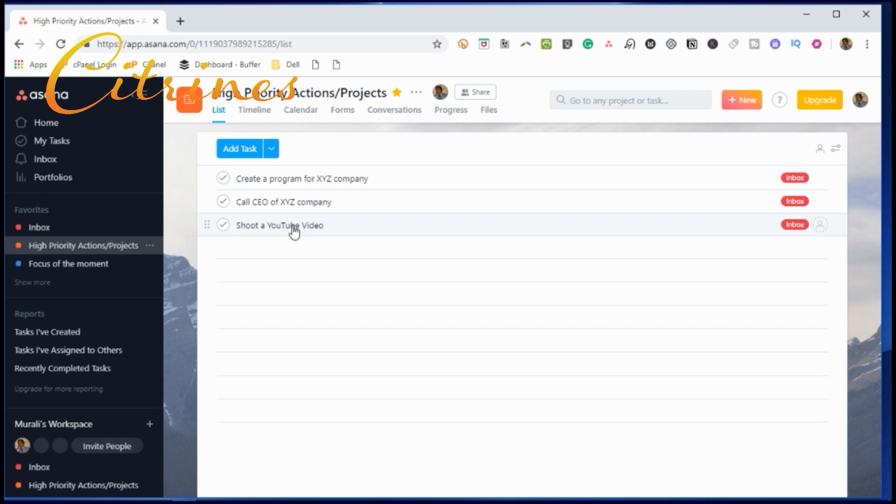
pyautogui.click(67, 267)
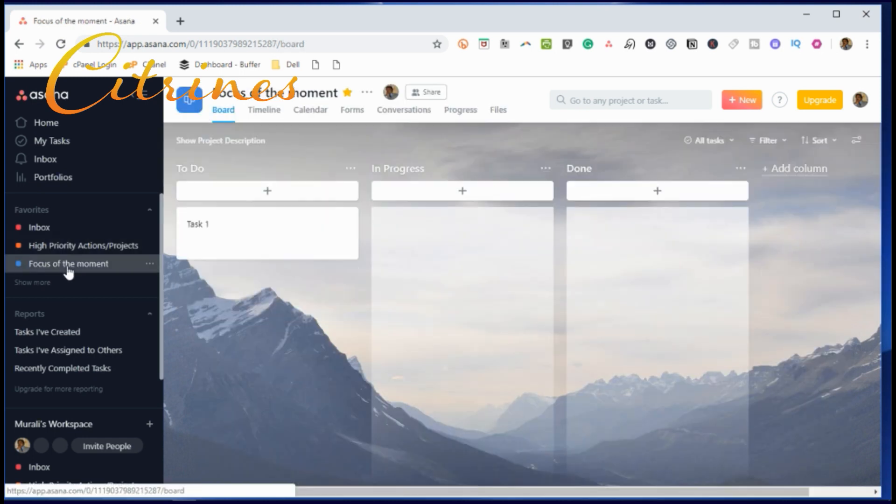
pyautogui.click(75, 251)
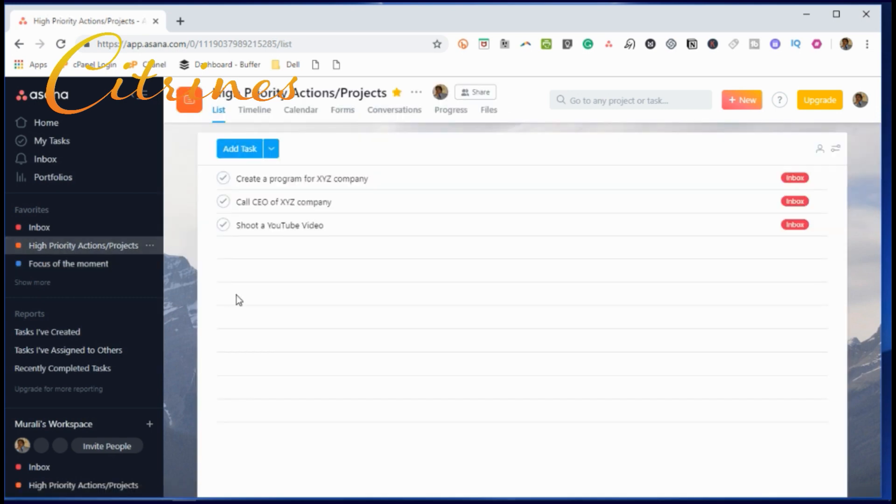
pyautogui.click(43, 236)
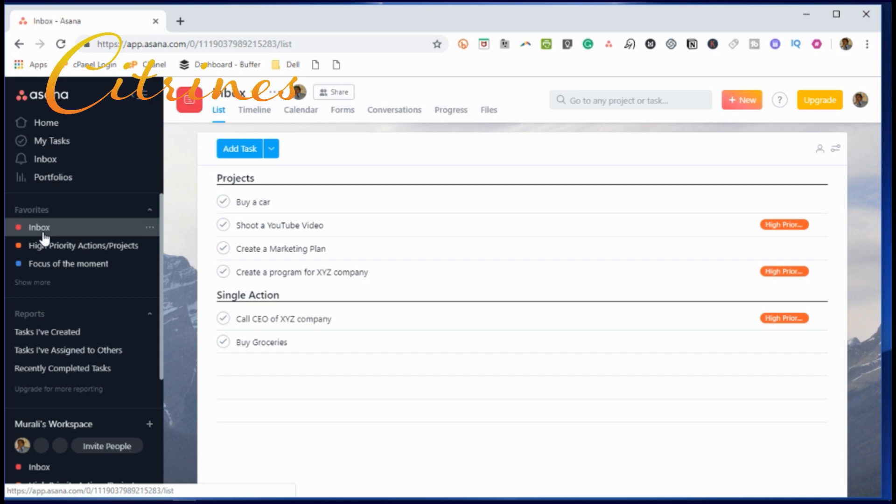
pyautogui.click(54, 251)
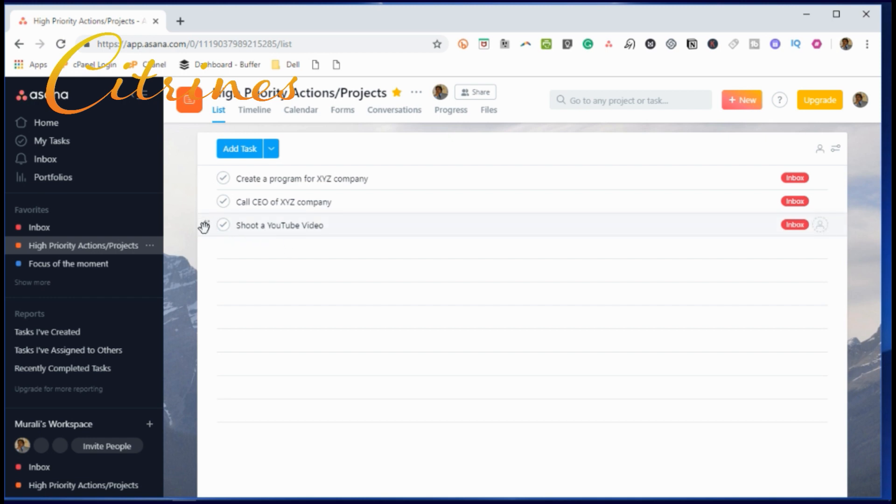
pyautogui.moveTo(204, 227); pyautogui.dragTo(208, 175)
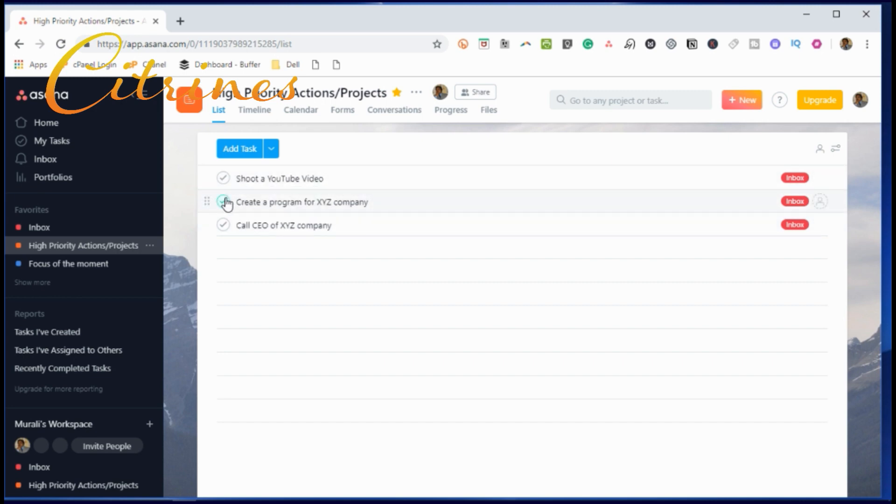
# Add the subtasks "Find a suitable topic" and "Research the topic" to the "Shoot a YouTube Video" task.
pyautogui.click(360, 182)
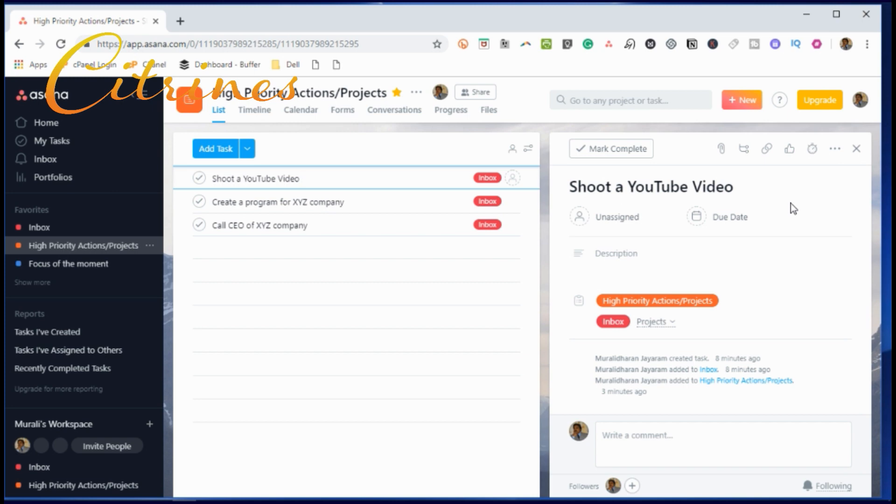
pyautogui.click(744, 148)
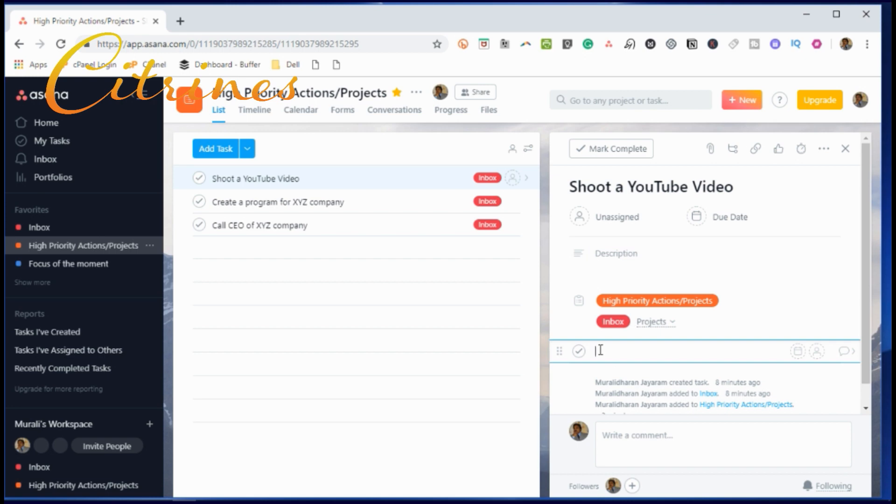
pyautogui.write('Find a suitable topic')
pyautogui.press('Return')
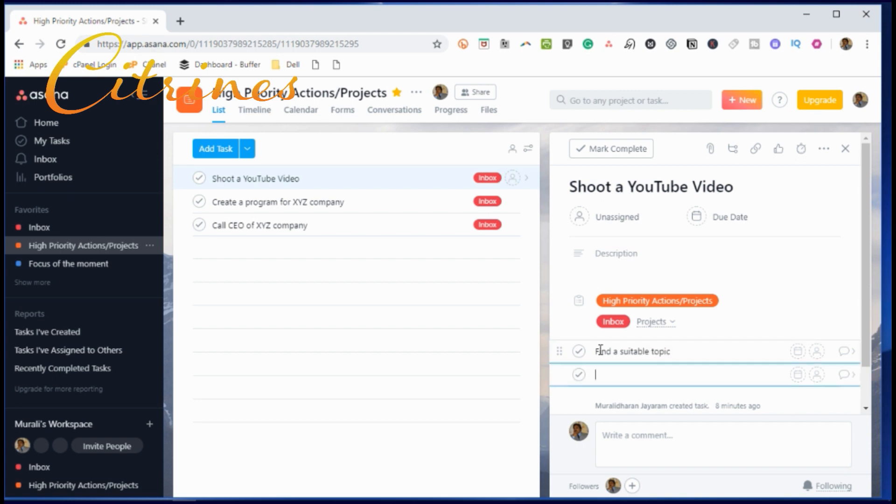
pyautogui.write('Research the topic')
pyautogui.press('Return')
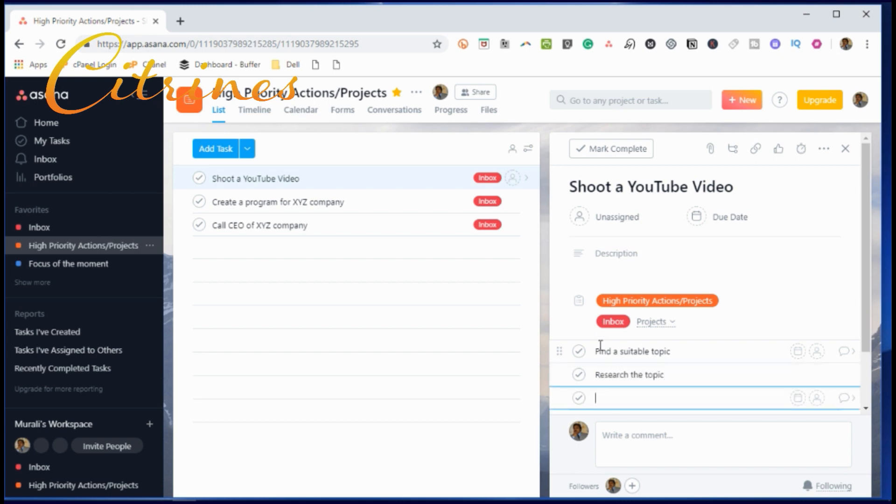
# Add the subtasks "Brainstorm my own ideas of the topic" and "Identify my point of view for the topic" to the YouTube video task.
pyautogui.write('Brainstorm my own ideas ')
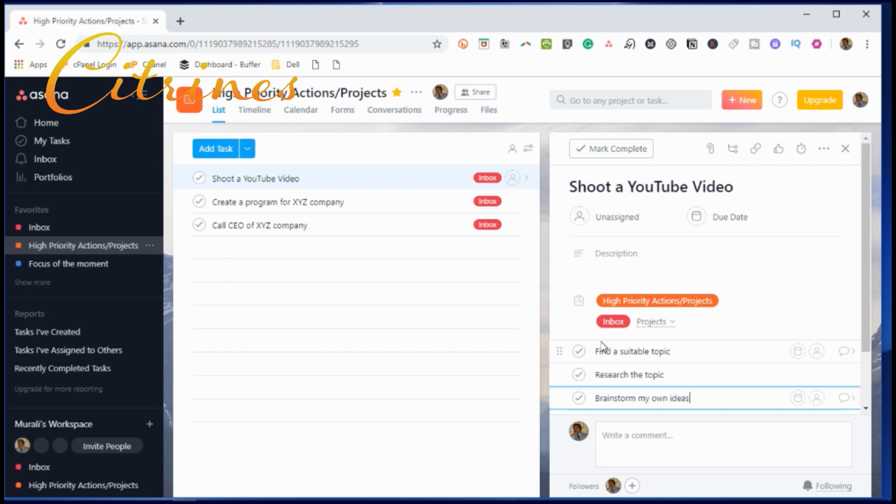
pyautogui.write('of the topic')
pyautogui.press('Return')
pyautogui.write('Identify')
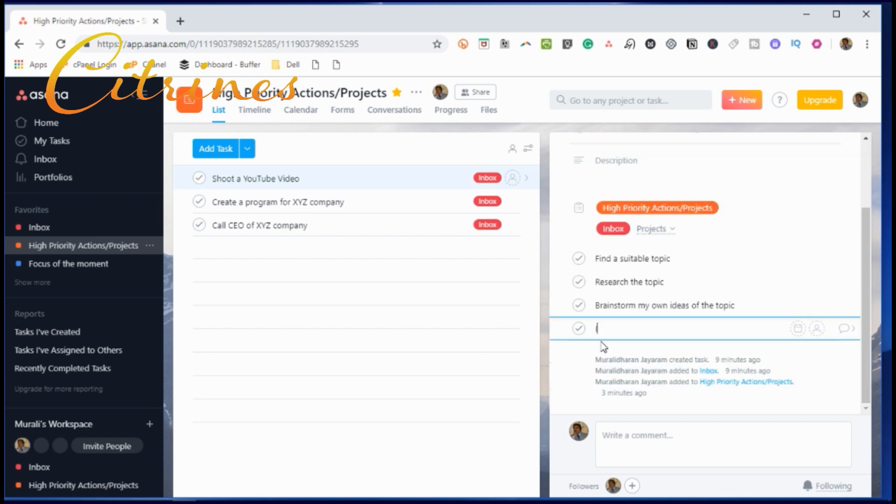
pyautogui.write(' my point of v')
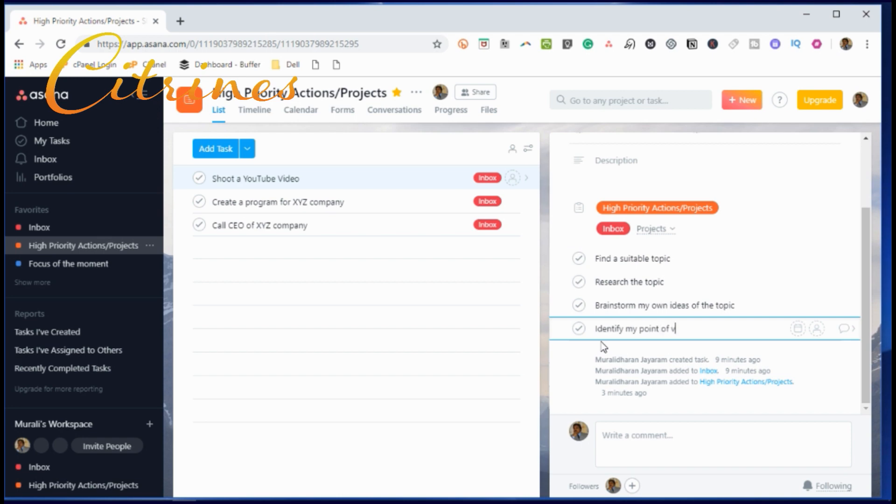
pyautogui.write('iew for the topic')
pyautogui.press('Return')
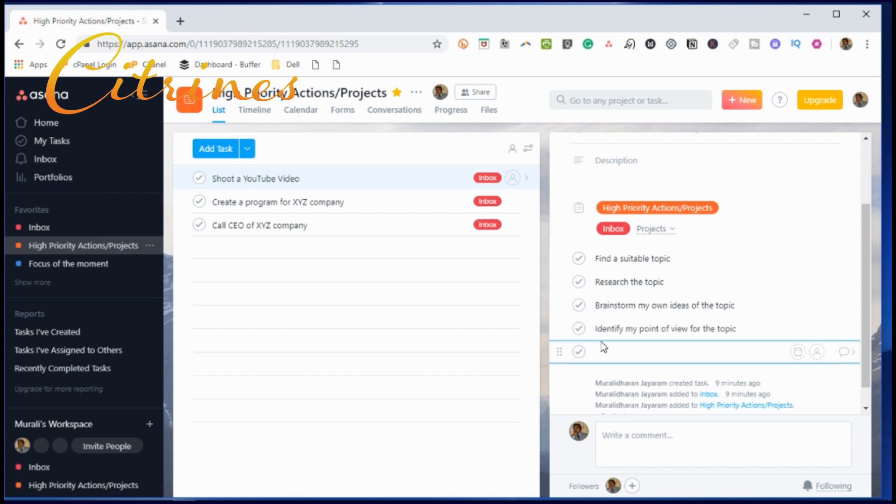
# Add the subtasks "Set up the camera" and "Practice the topic" to the "Shoot a YouTube Video" task.
pyautogui.write('Set up the camera')
pyautogui.press('Return')
pyautogui.write('Practice ')
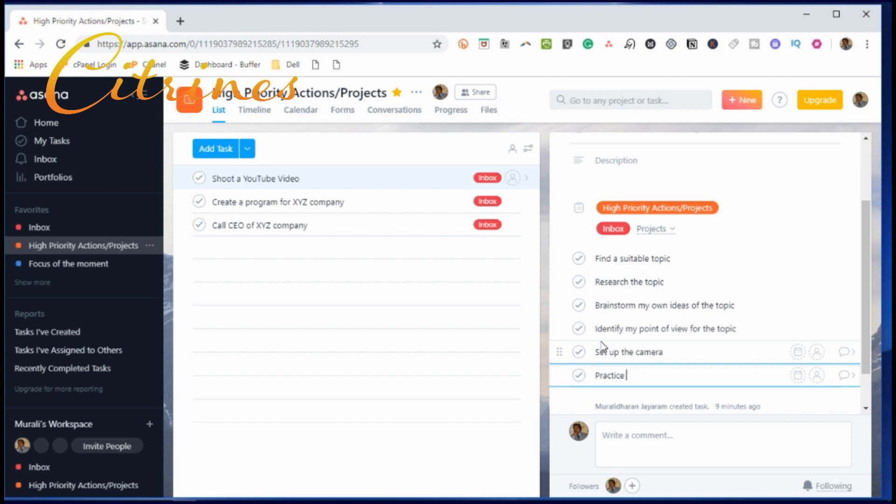
pyautogui.write('the t')
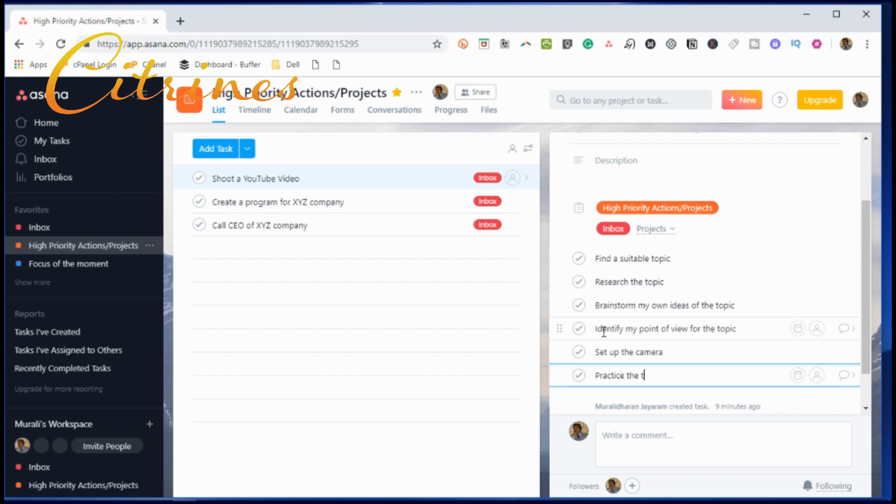
pyautogui.write('opic')
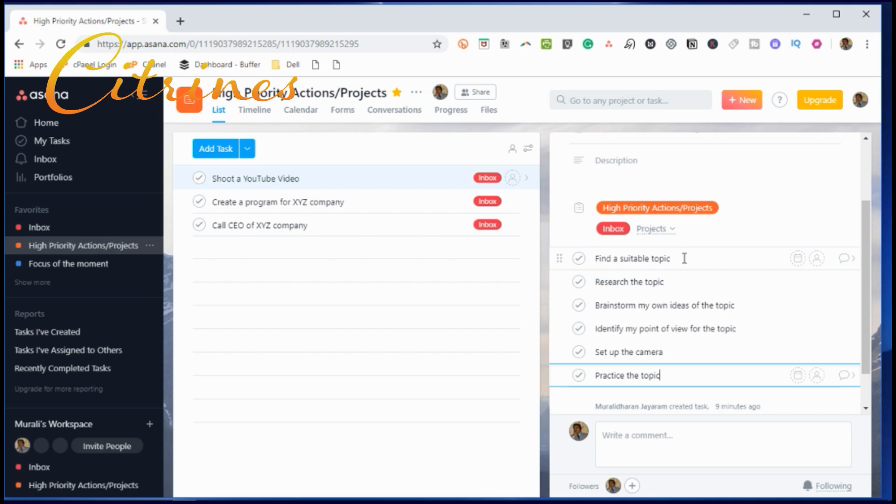
# Add the "Find a suitable topic" subtask to the Focus of the moment project.
pyautogui.click(854, 263)
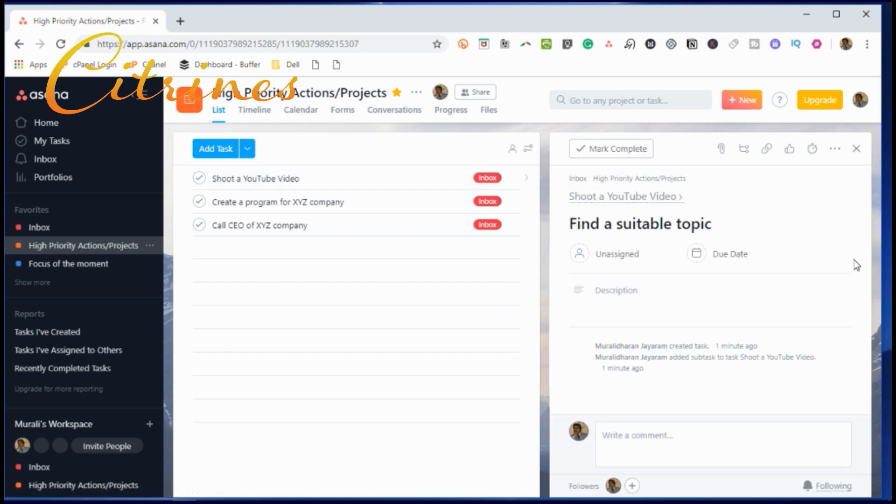
pyautogui.click(835, 149)
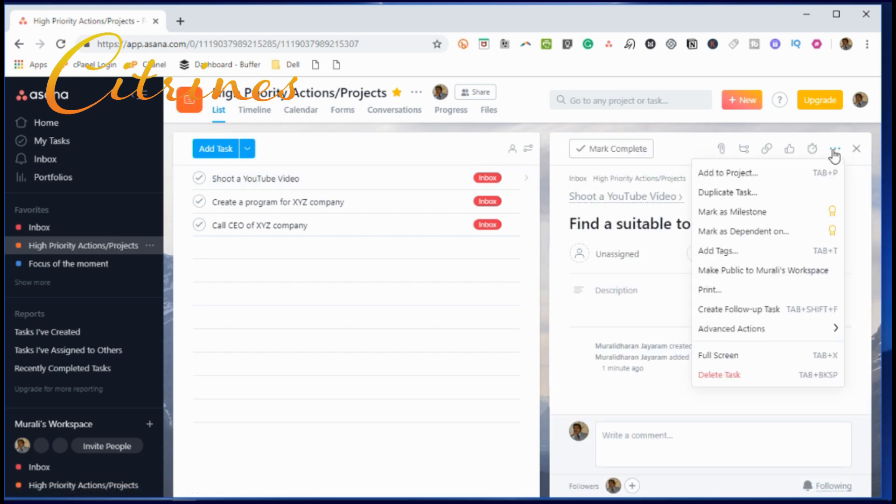
pyautogui.click(734, 181)
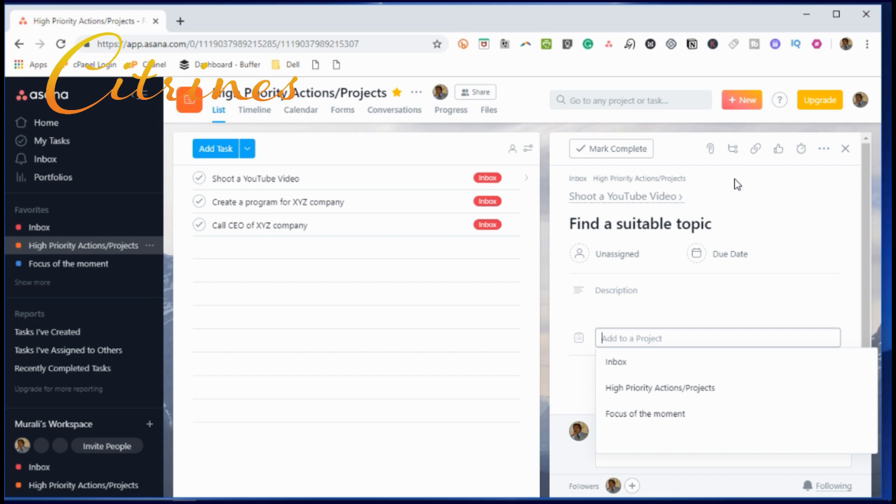
pyautogui.click(659, 416)
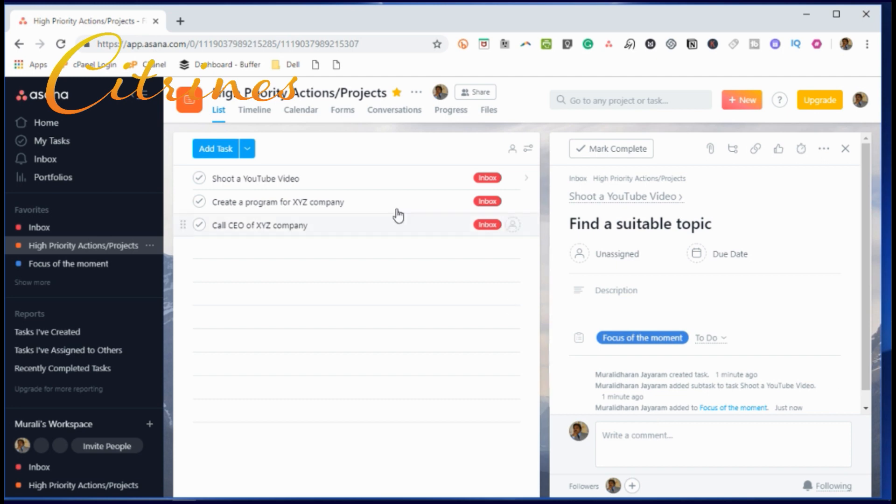
# Delete the "Task 1" card from the To Do column of the Focus of the moment board.
pyautogui.click(95, 274)
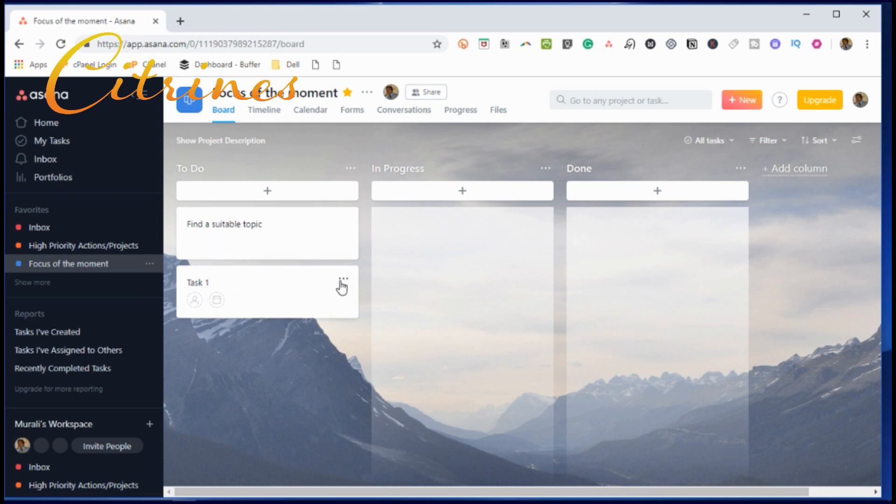
pyautogui.click(343, 281)
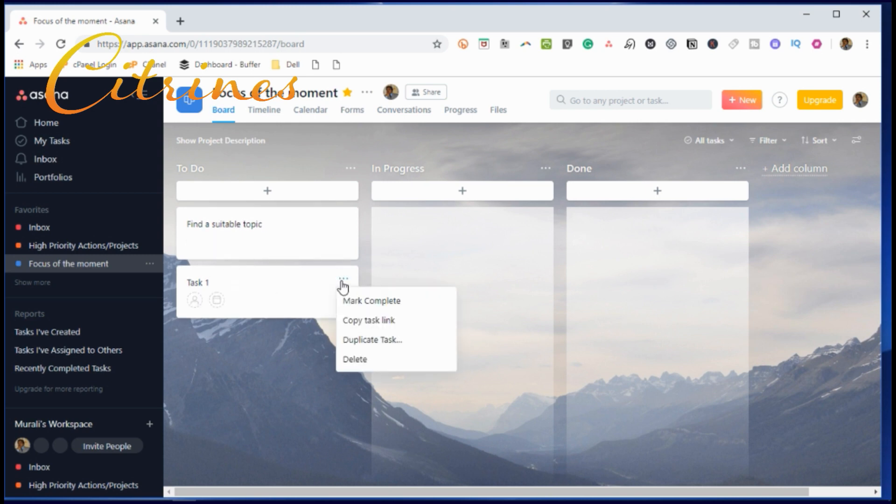
pyautogui.click(355, 360)
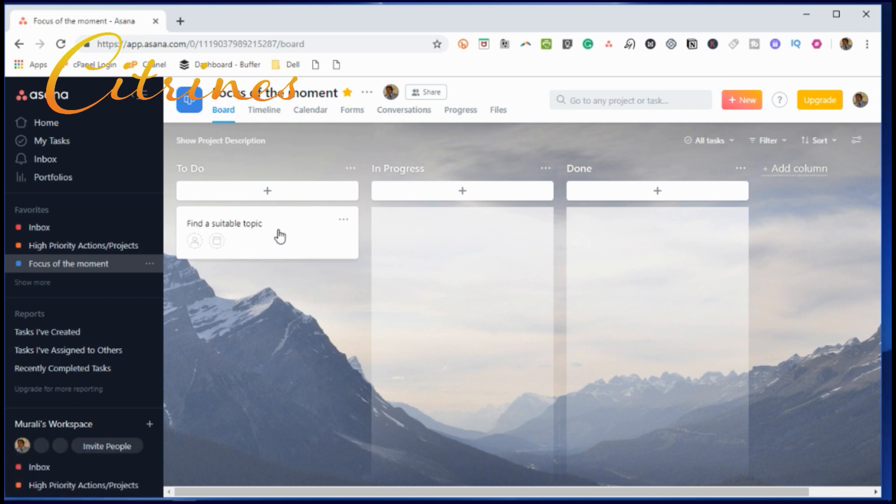
# Move the "Find a suitable topic" card through In Progress to Done and mark it complete under the "Shoot a YouTube Video" task.
pyautogui.moveTo(280, 237); pyautogui.dragTo(468, 242)
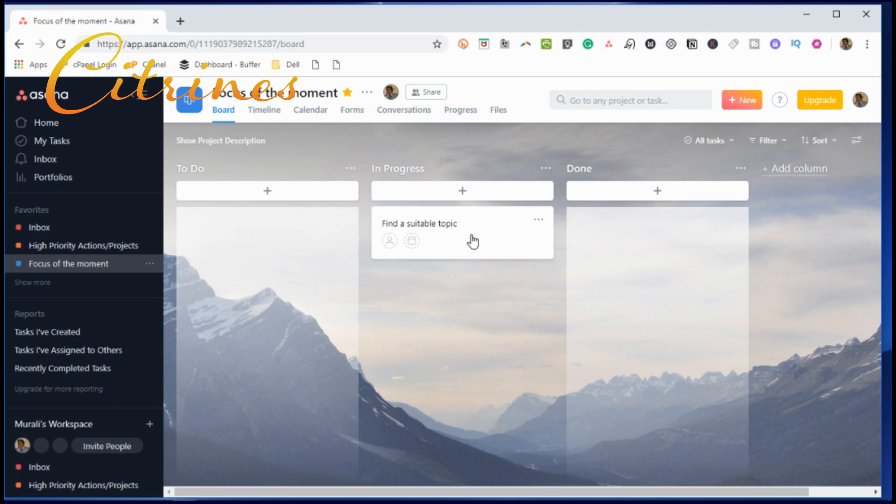
pyautogui.moveTo(476, 238); pyautogui.dragTo(681, 243)
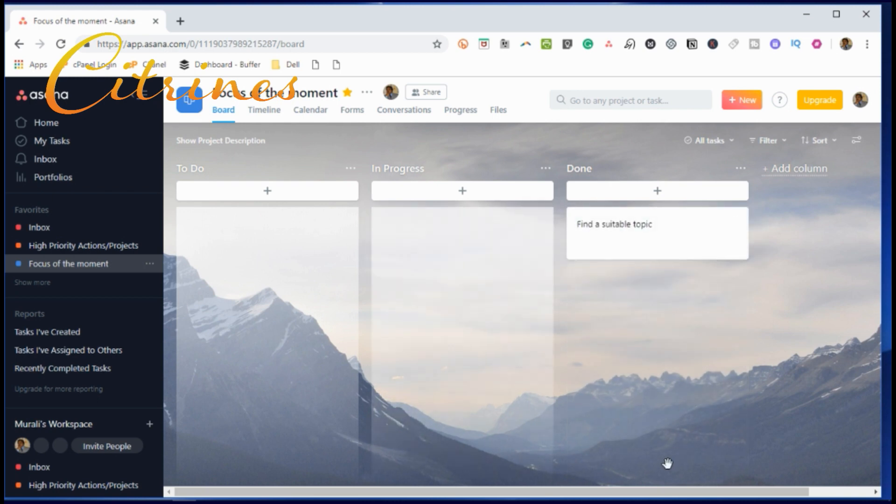
pyautogui.click(89, 252)
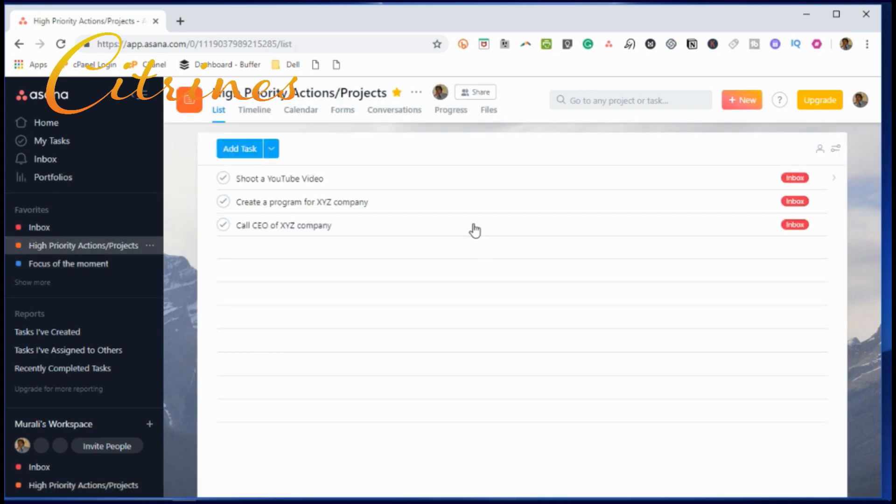
pyautogui.click(453, 181)
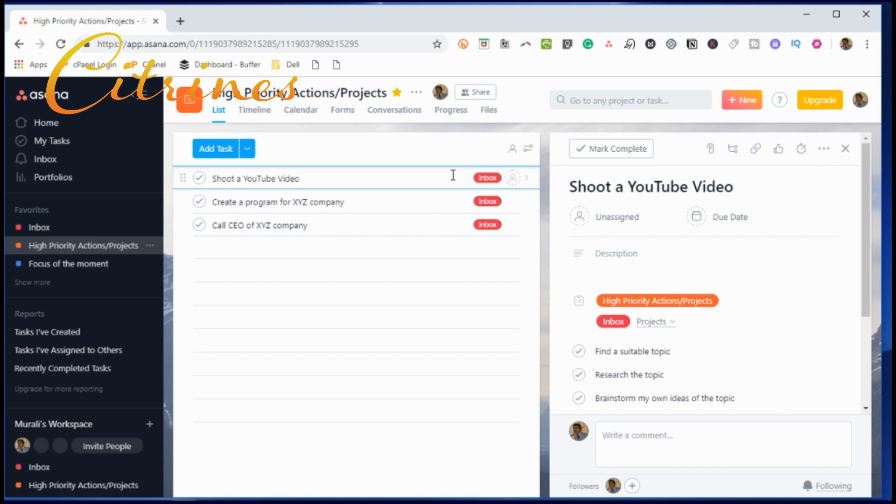
pyautogui.click(579, 352)
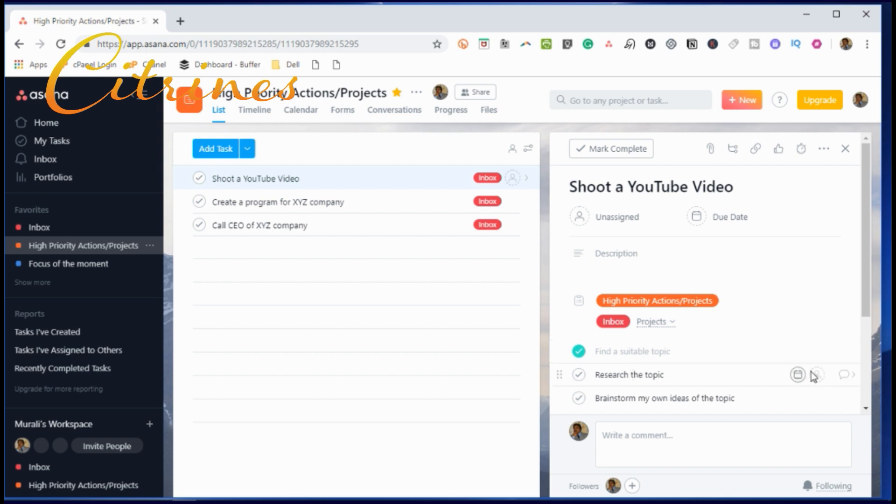
# Add the "Research the topic" subtask to the Focus of the moment project.
pyautogui.click(851, 374)
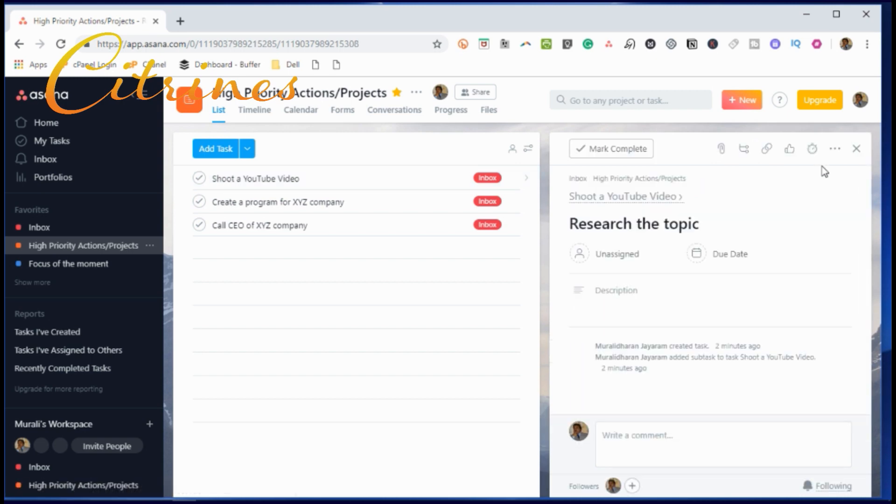
pyautogui.click(834, 150)
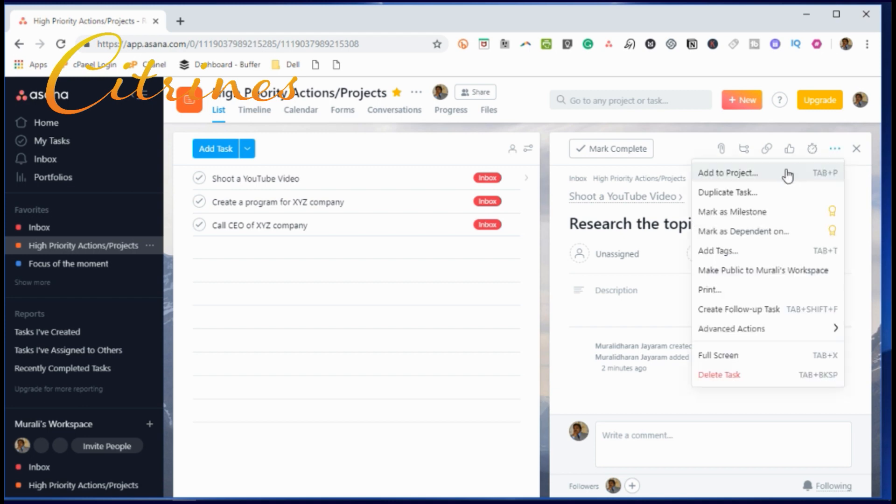
pyautogui.click(761, 175)
pyautogui.click(669, 415)
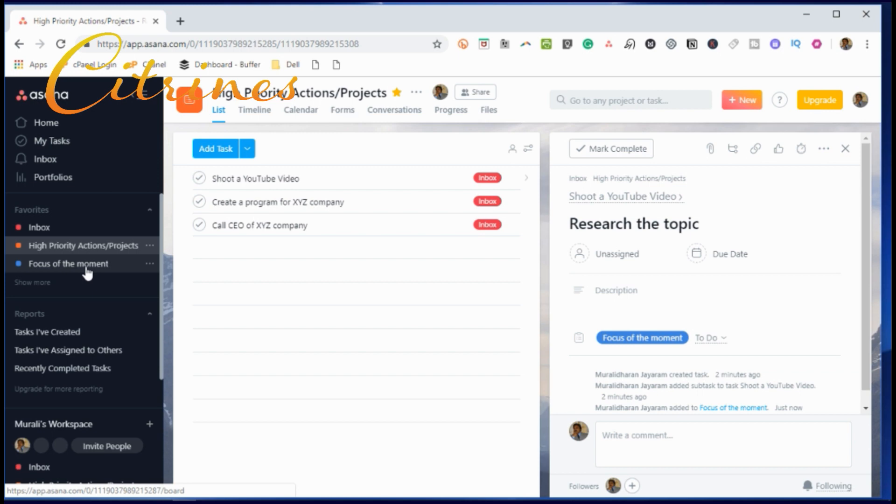
# Move the "Research the topic" card through In Progress to Done and mark it complete under the "Shoot a YouTube Video" task.
pyautogui.click(89, 275)
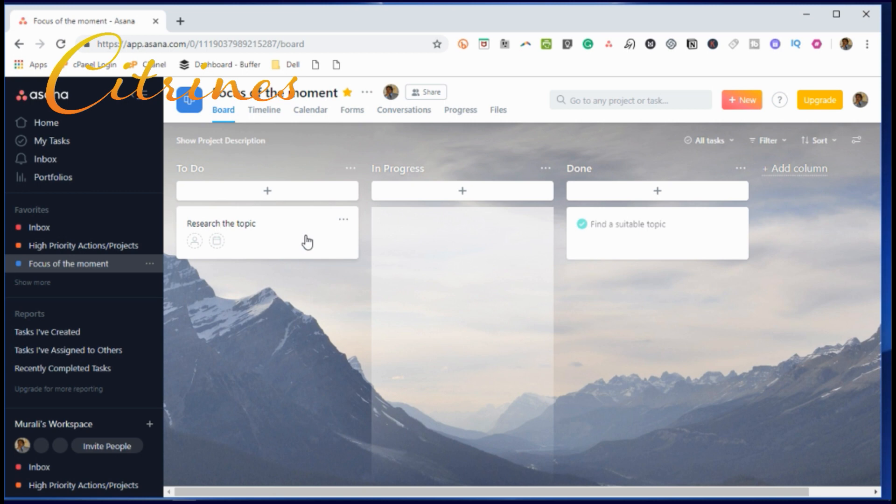
pyautogui.moveTo(307, 242); pyautogui.dragTo(500, 244)
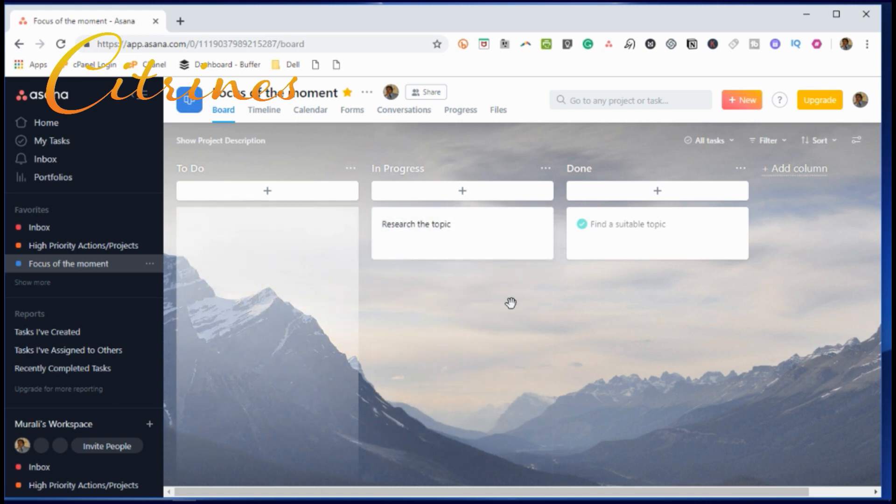
pyautogui.moveTo(504, 225); pyautogui.dragTo(697, 279)
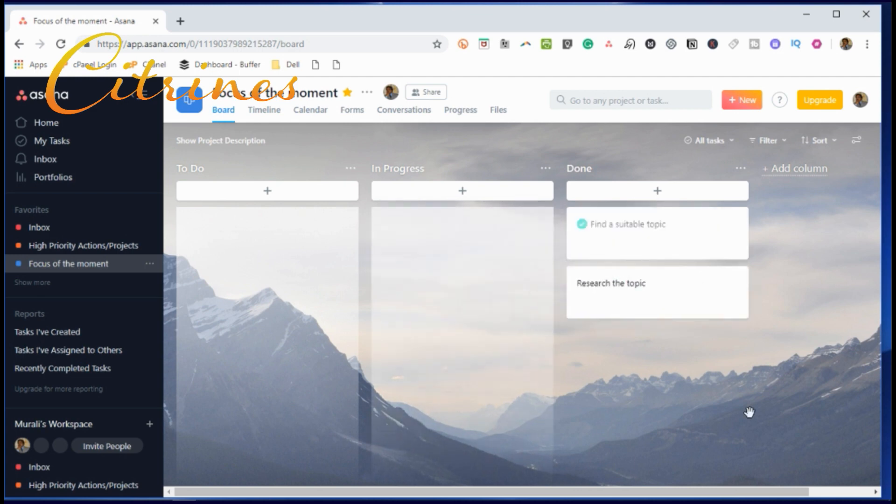
pyautogui.click(100, 248)
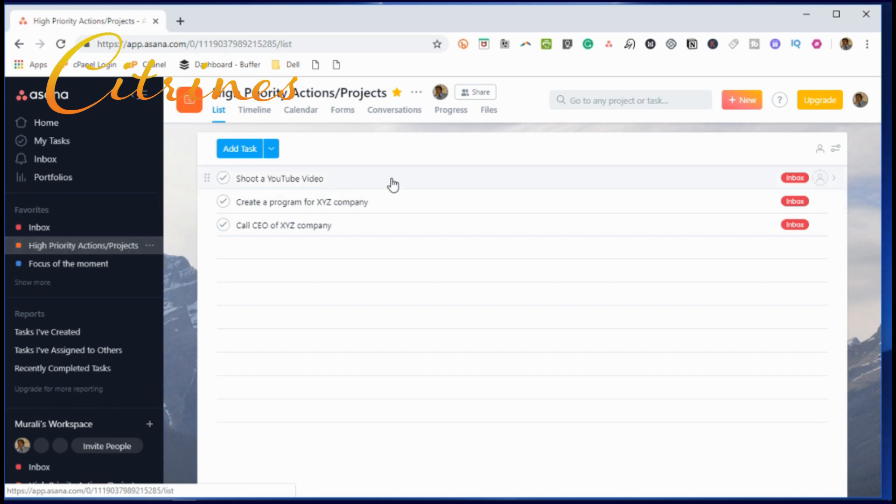
pyautogui.click(414, 176)
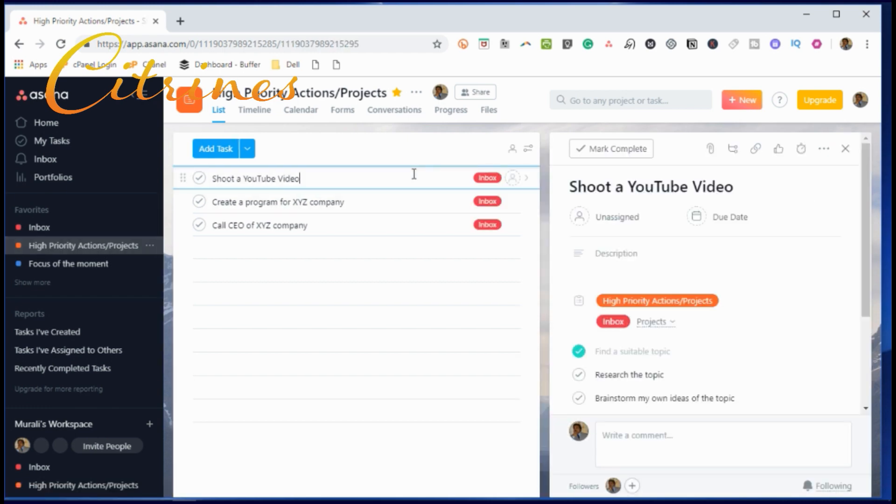
pyautogui.click(579, 375)
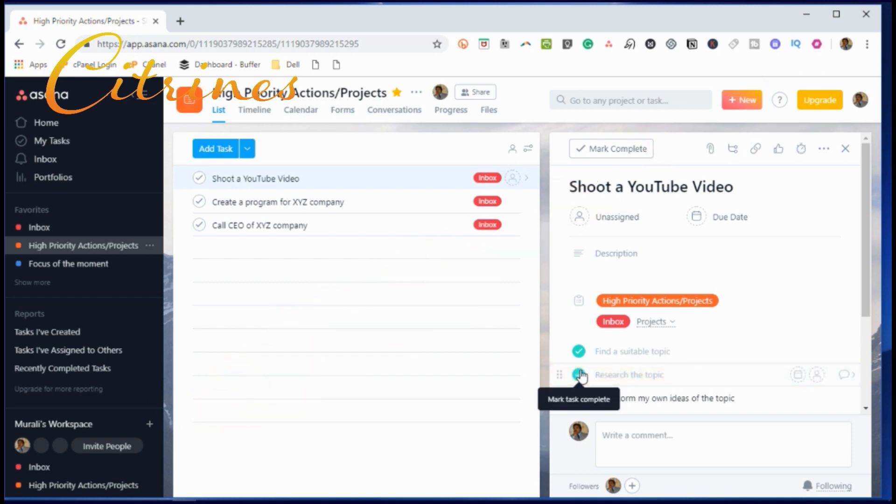
pyautogui.scroll(-2, 580, 376)
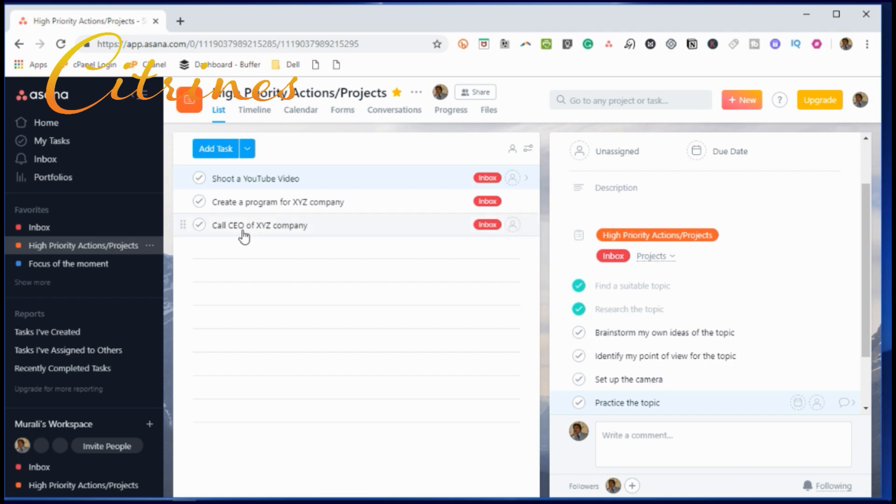
# Add the "Call CEO of XYZ company" task to the Focus of the moment project.
pyautogui.click(331, 228)
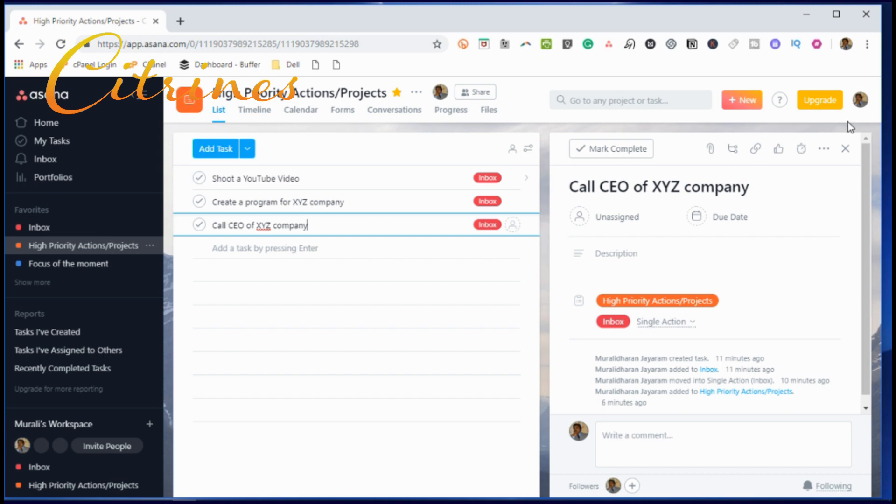
pyautogui.click(825, 149)
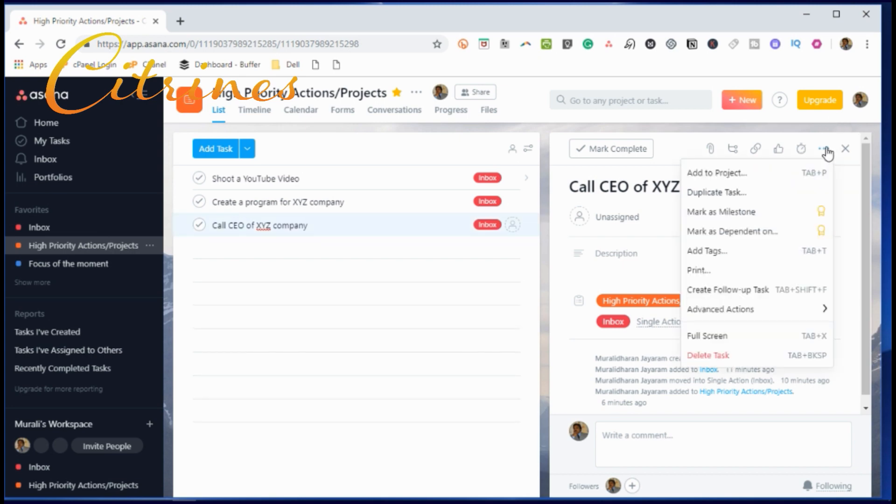
pyautogui.click(744, 172)
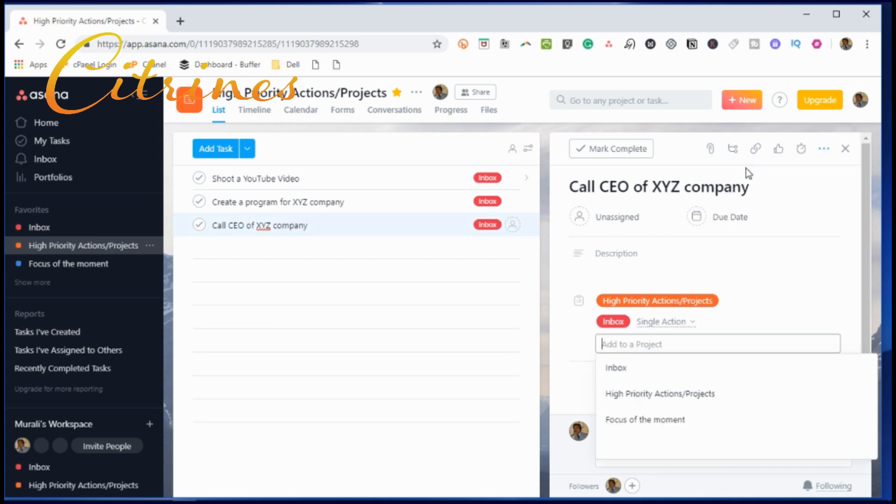
pyautogui.click(637, 418)
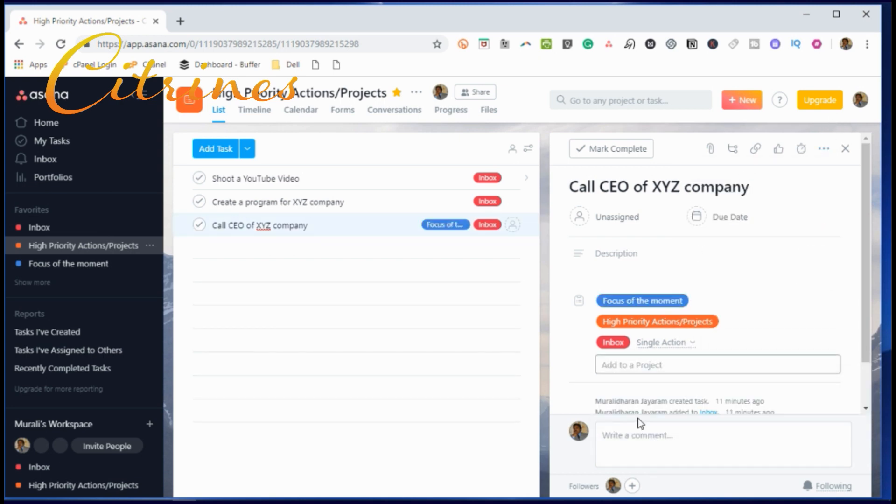
# Move the "Call CEO of XYZ company" card through In Progress to Done and mark the task complete in High Priority Actions/Projects.
pyautogui.click(101, 269)
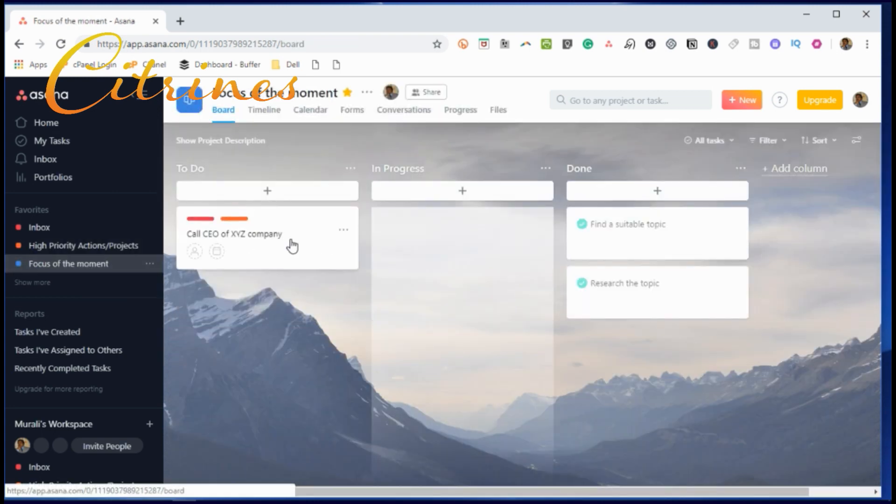
pyautogui.moveTo(301, 254); pyautogui.dragTo(477, 240)
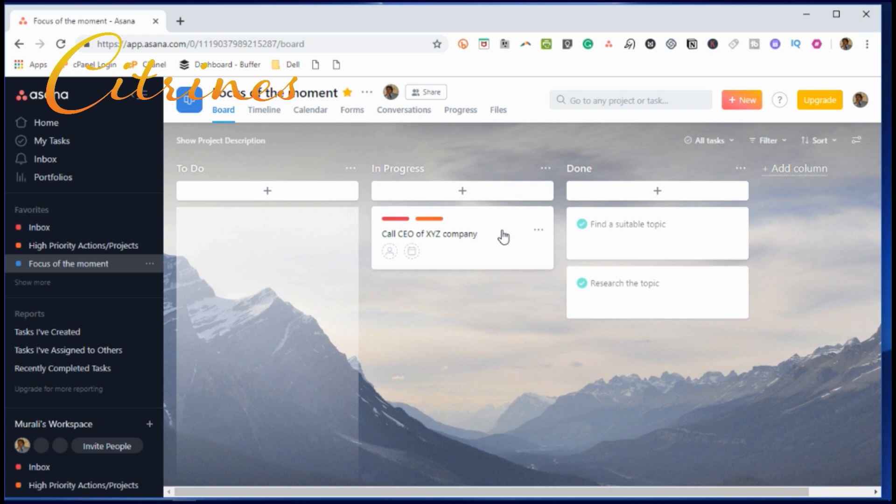
pyautogui.moveTo(503, 237); pyautogui.dragTo(702, 355)
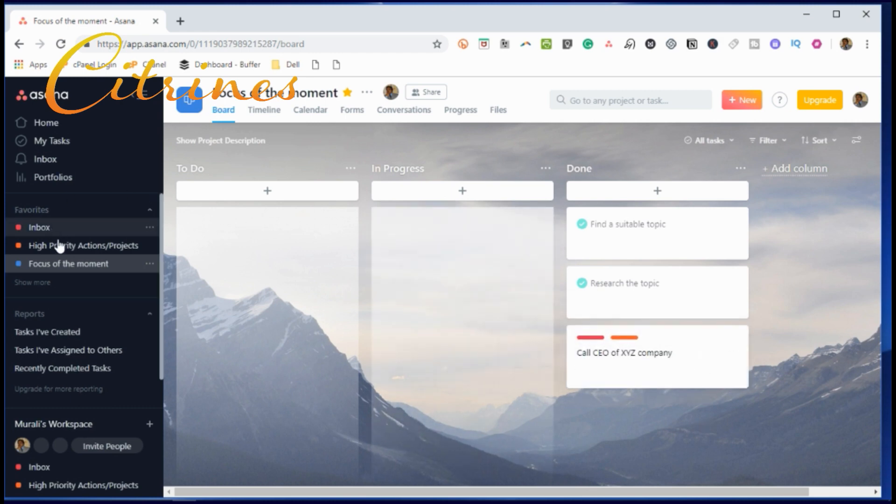
pyautogui.click(63, 248)
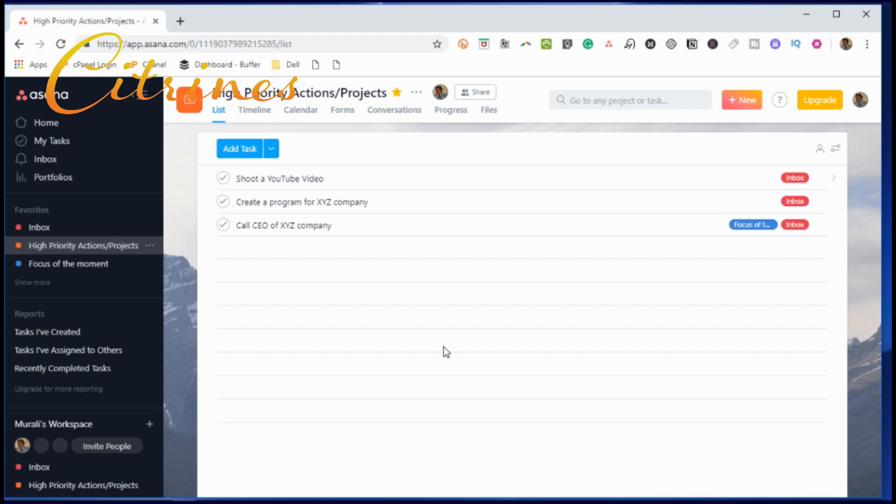
pyautogui.click(232, 230)
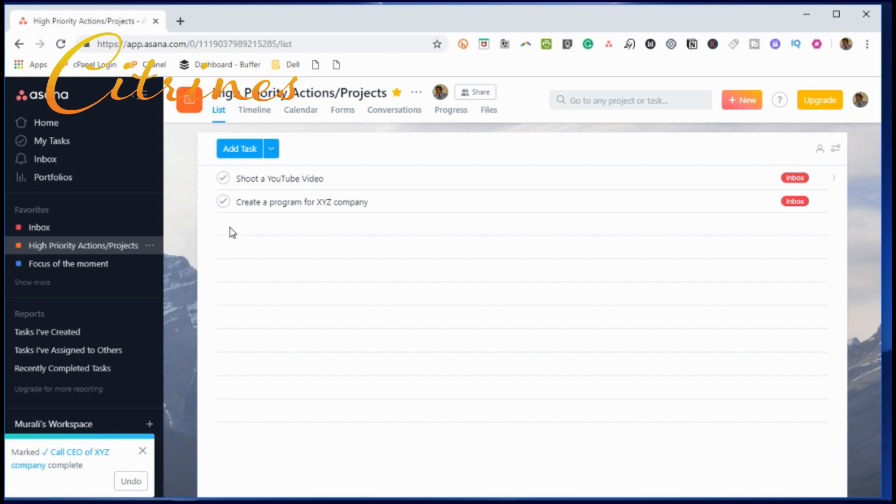
# Check the details of both remaining High Priority Actions/Projects tasks and mark "Shoot a YouTube Video" and "Create a program for XYZ company" complete.
pyautogui.click(381, 181)
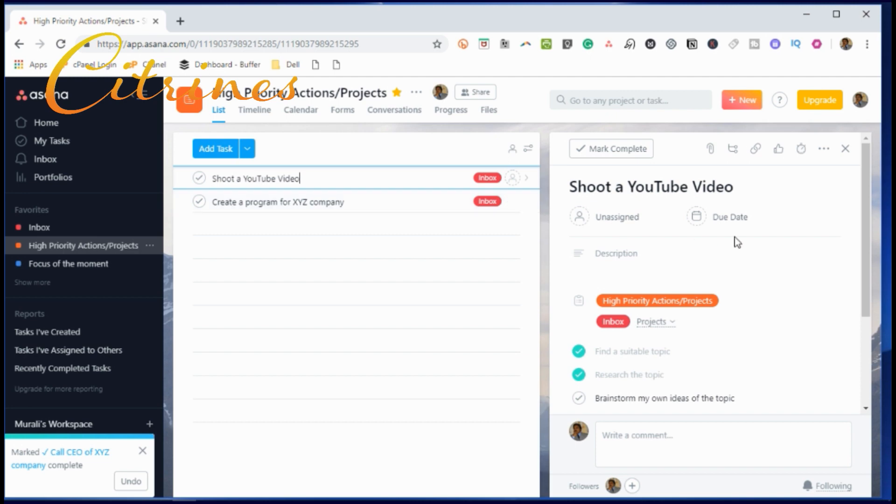
pyautogui.scroll(-3, 742, 248)
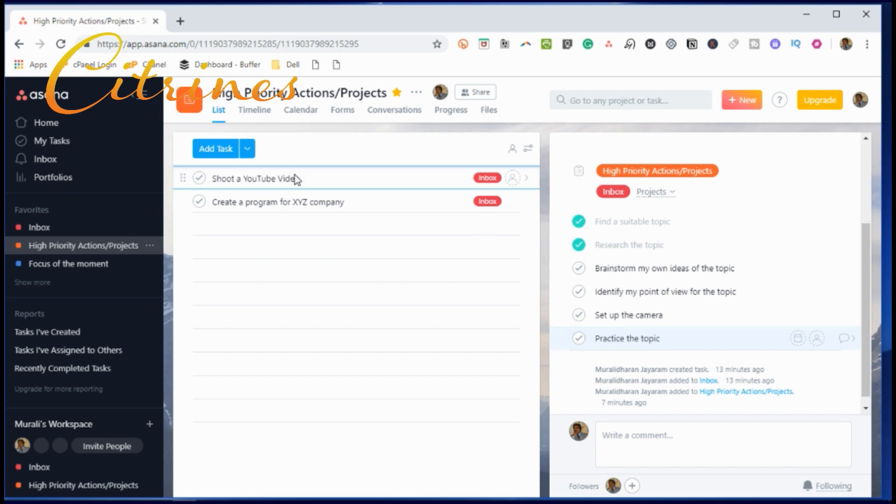
pyautogui.click(365, 212)
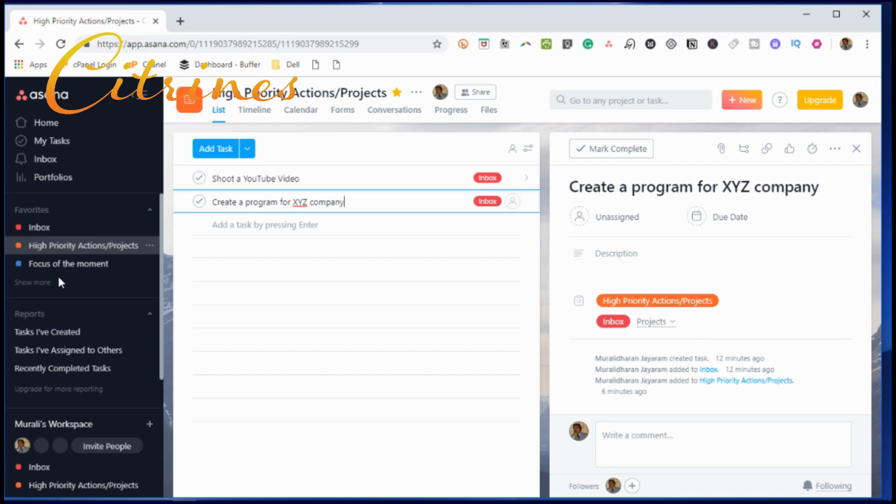
pyautogui.click(200, 178)
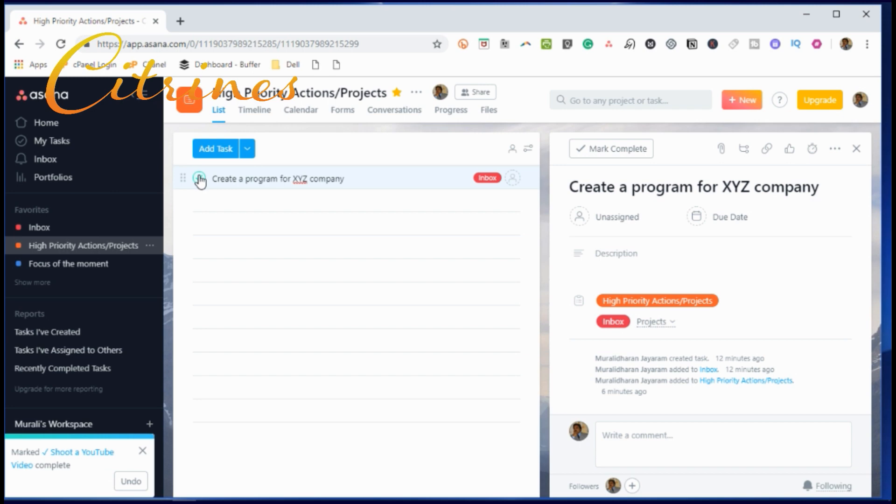
pyautogui.click(199, 179)
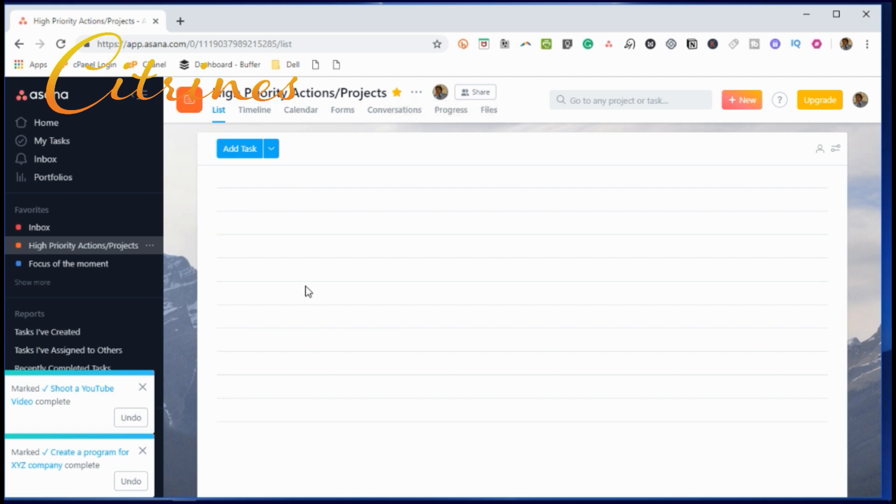
# Review the remaining tasks in the Inbox project, the Focus of the moment board and the High Priority Actions/Projects list.
pyautogui.click(42, 228)
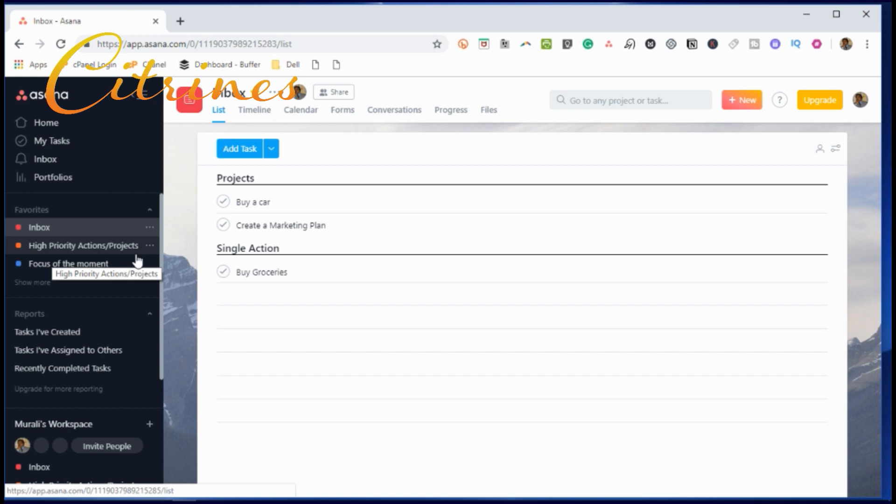
pyautogui.click(95, 266)
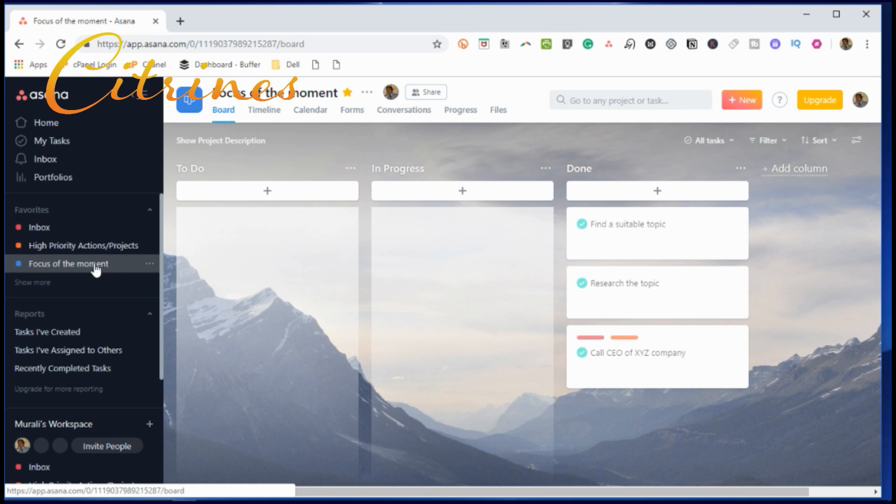
pyautogui.click(41, 228)
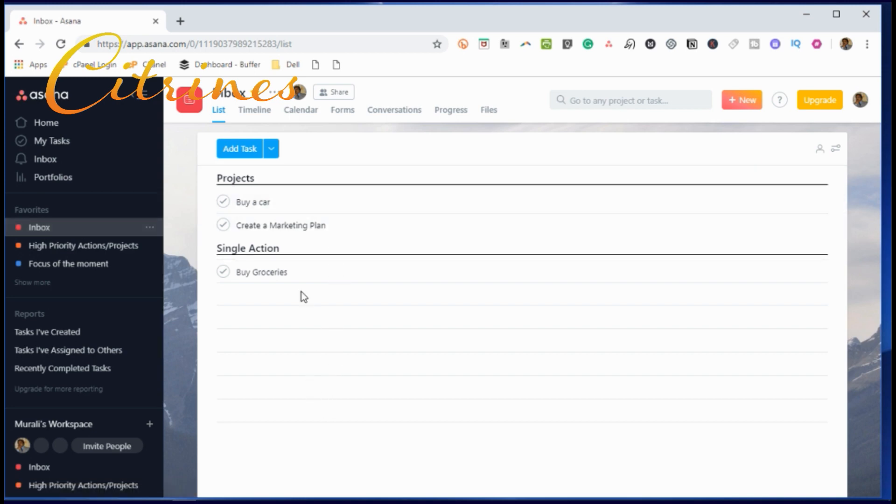
pyautogui.click(85, 248)
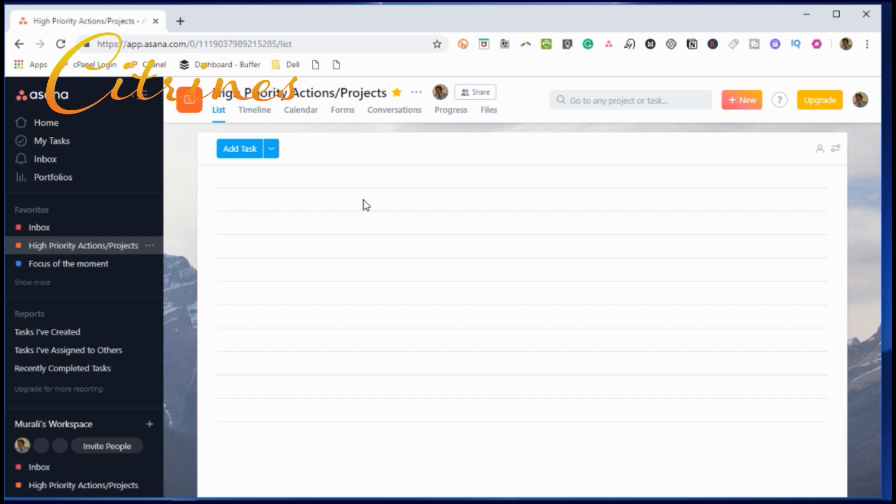